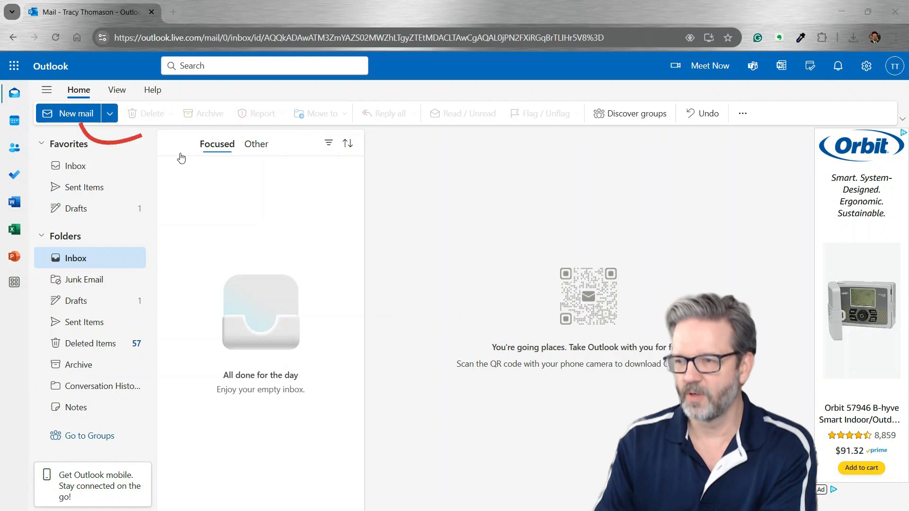
Open OneDrive in a new browser tab from the Microsoft 365 app launcher
left_click(13, 64)
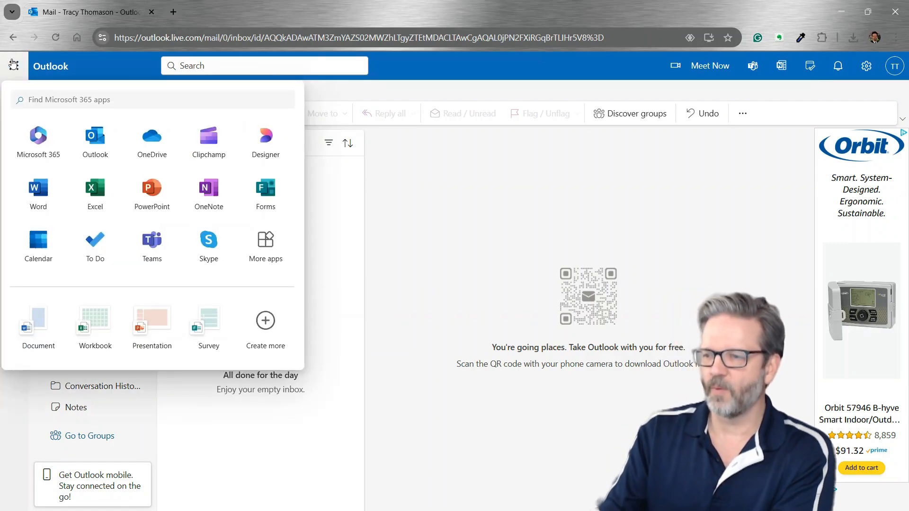
left_click(150, 137)
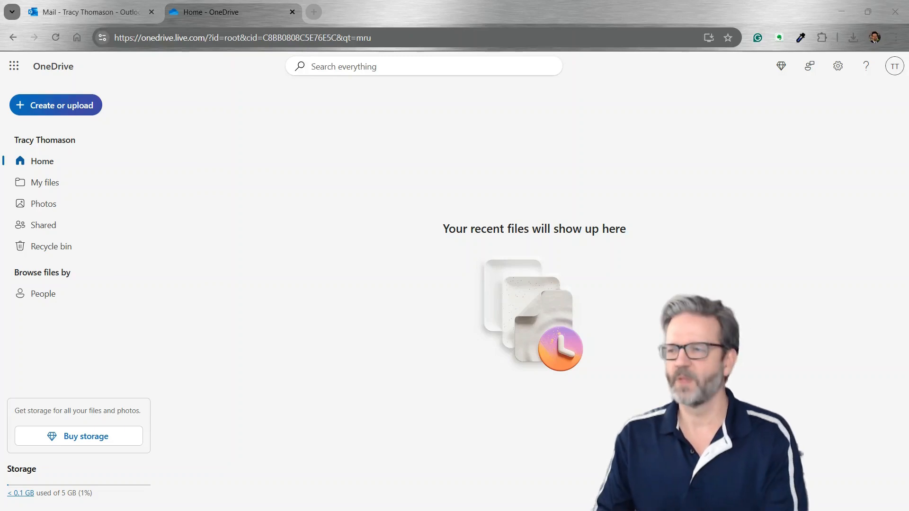
In My files, create a new folder named '_Shared Documents'
left_click(51, 190)
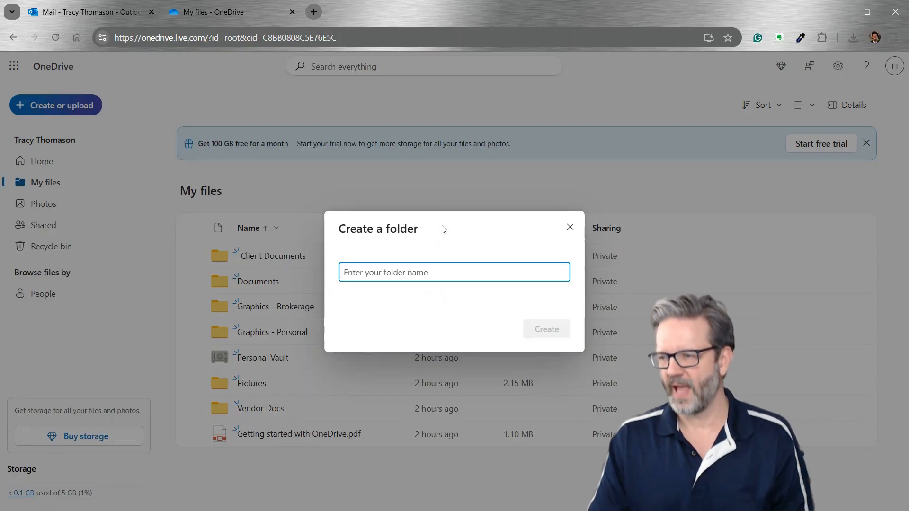
type("_Share")
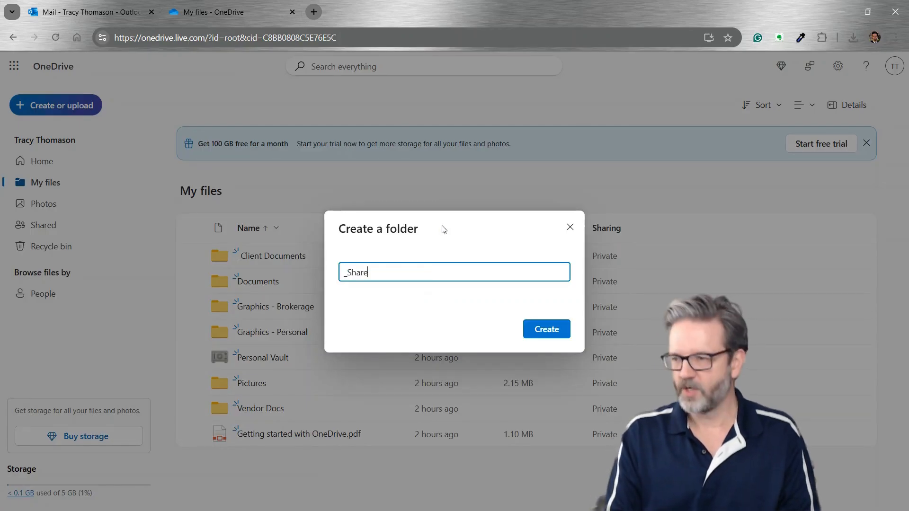
type("d Document")
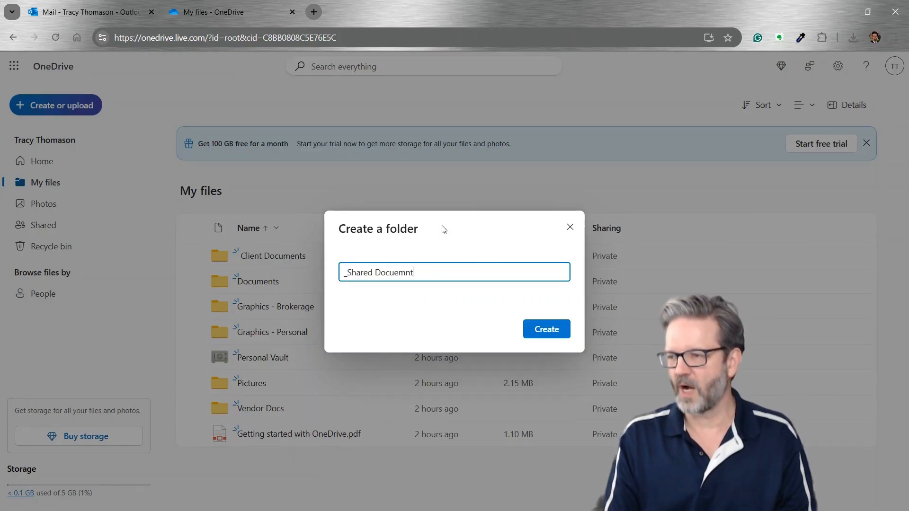
key("BackSpace")
key("BackSpace")
key("BackSpace")
key("BackSpace")
type("ments")
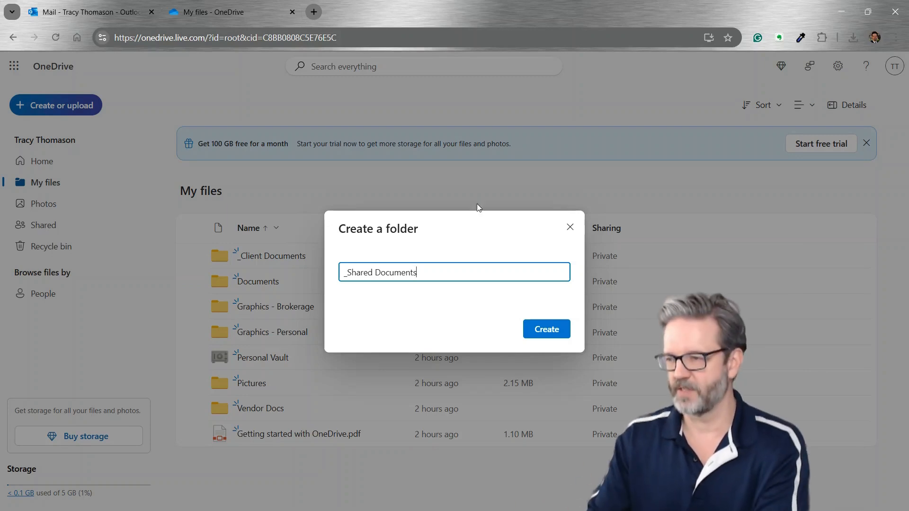
left_click(534, 334)
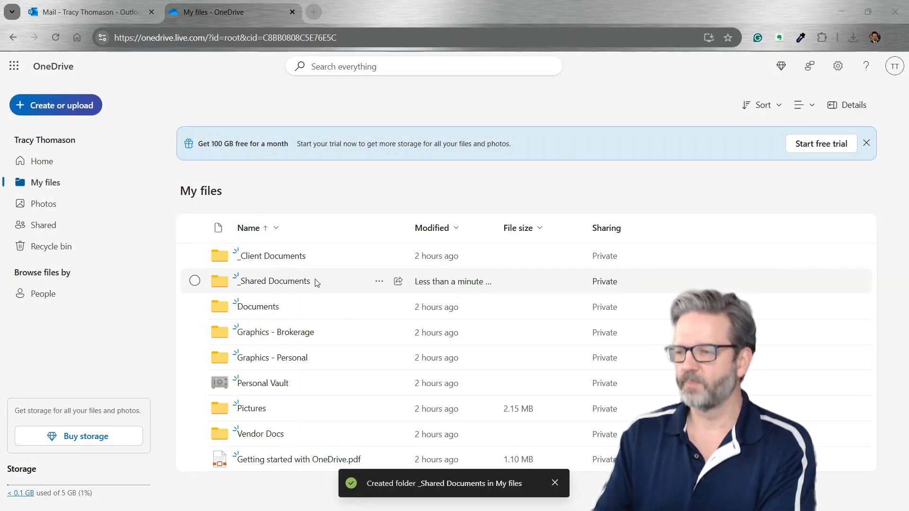
Upload the 1.13 MB IABS PDF into the _Shared Documents folder
left_click(285, 284)
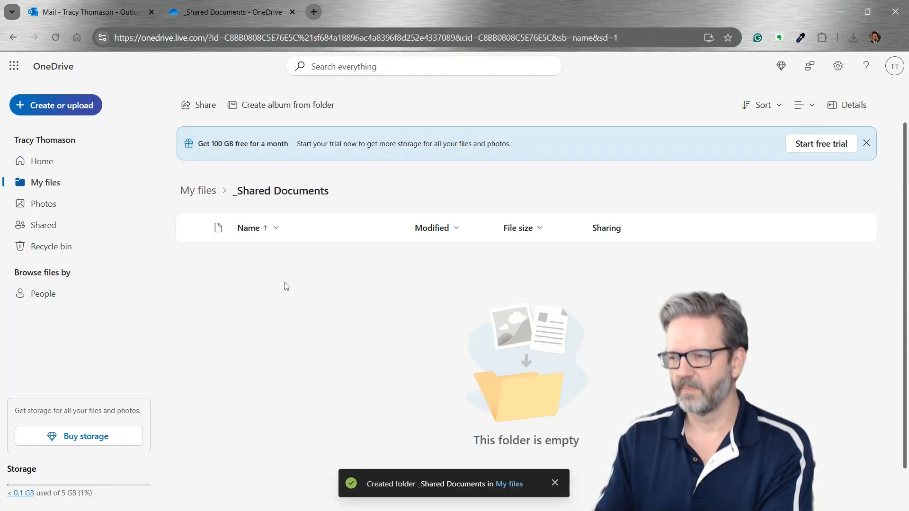
left_click(57, 107)
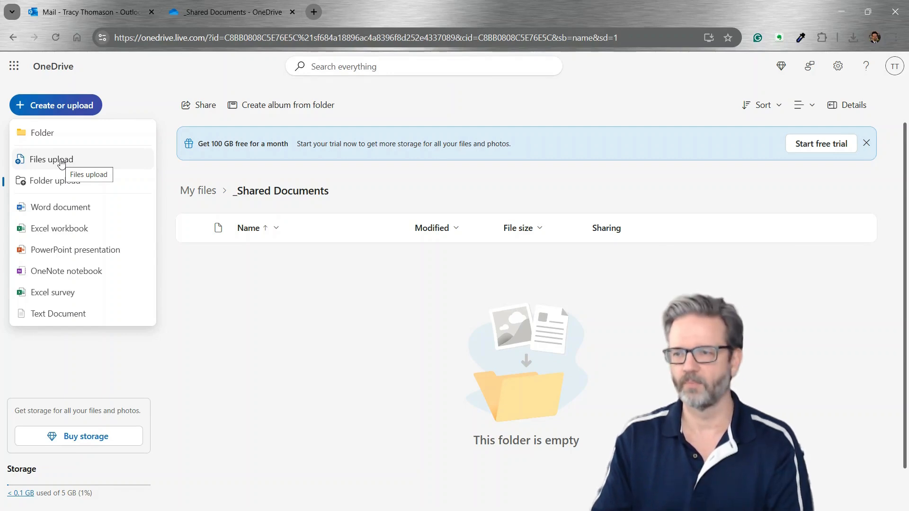
left_click(61, 162)
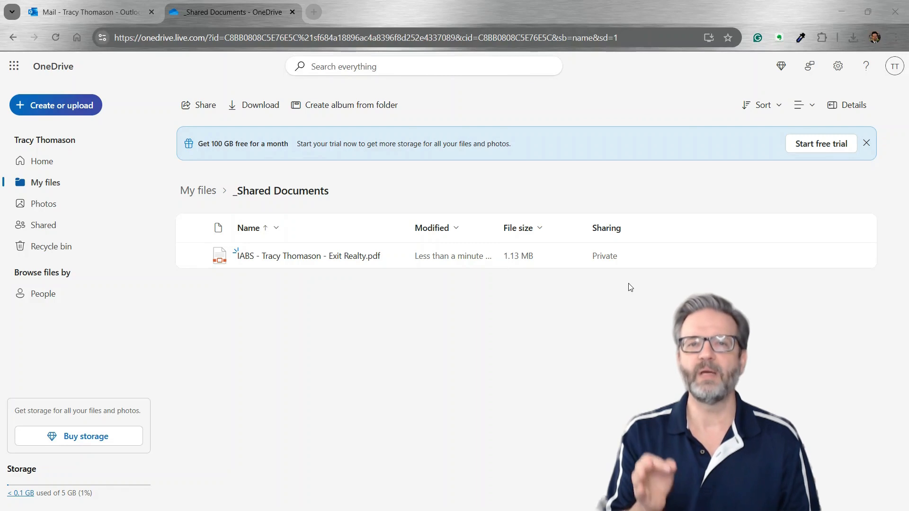
Share the still-private IABS PDF with a view-only link and copy that link
left_click(605, 257)
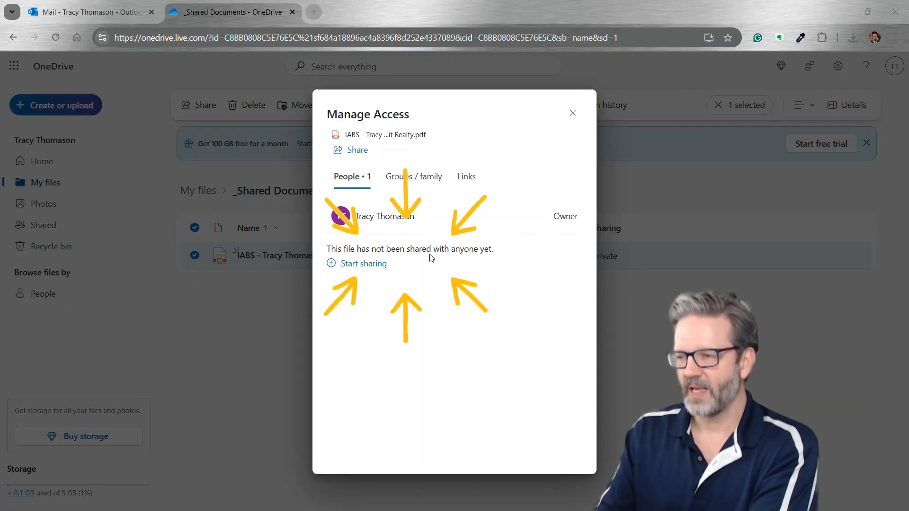
left_click_drag(344, 249, 483, 249)
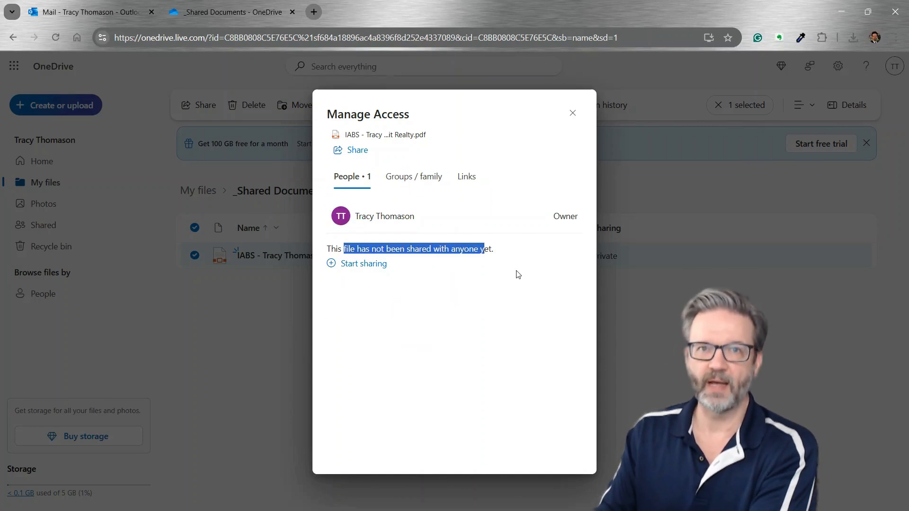
left_click(476, 295)
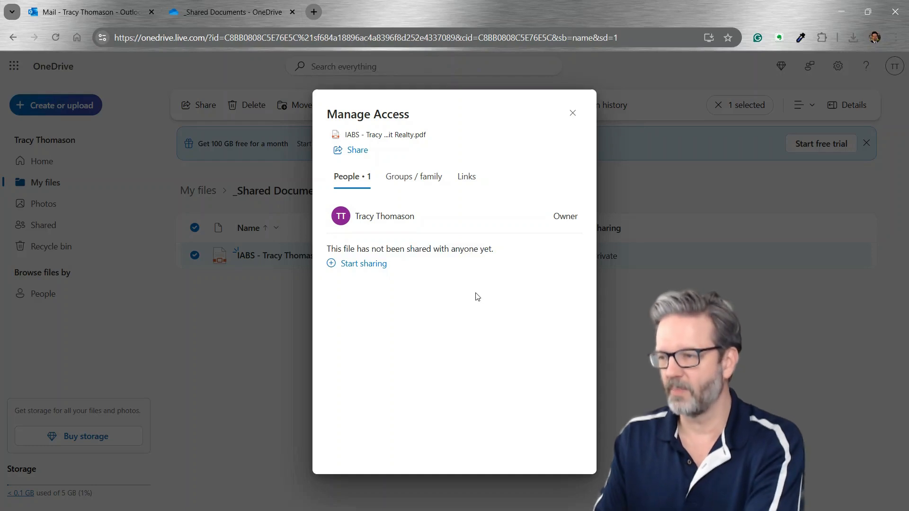
left_click(356, 151)
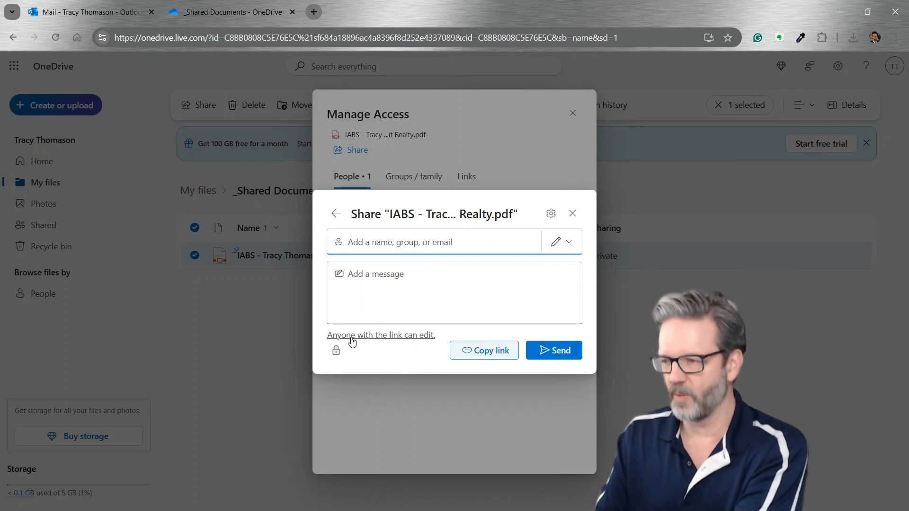
left_click(351, 336)
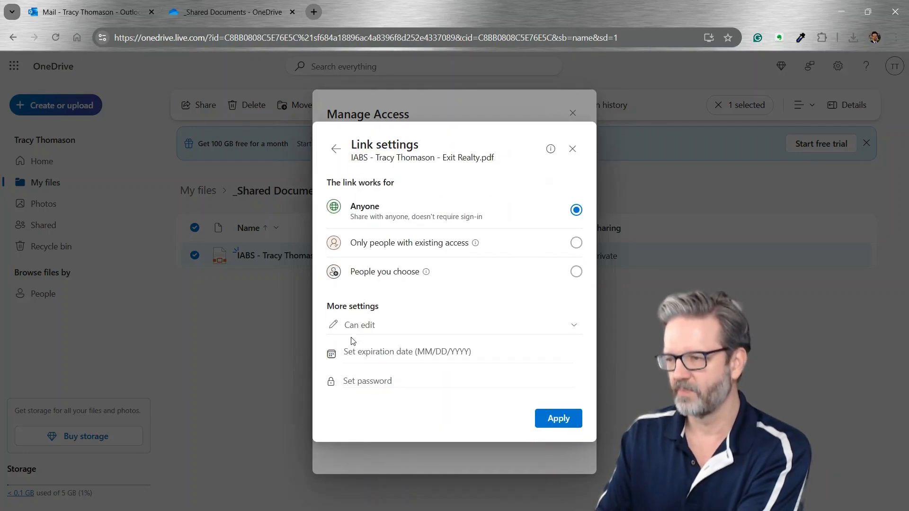
left_click(383, 330)
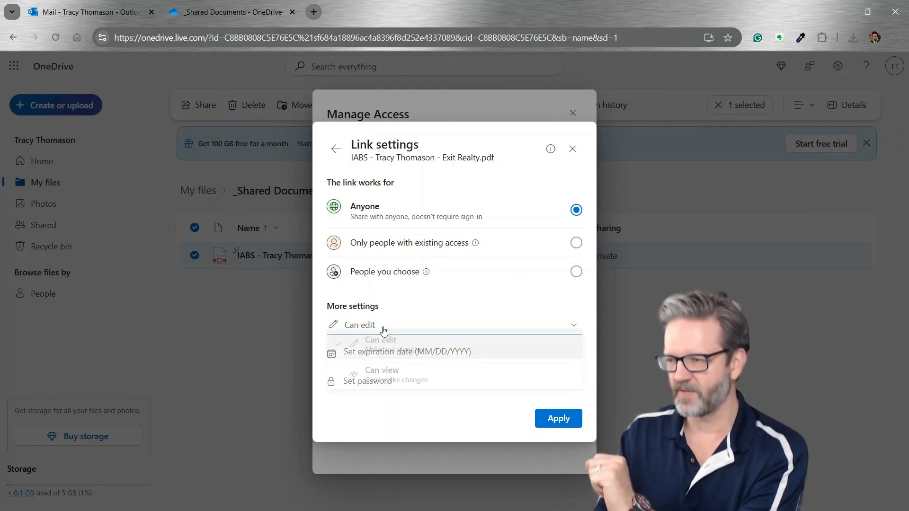
left_click(391, 387)
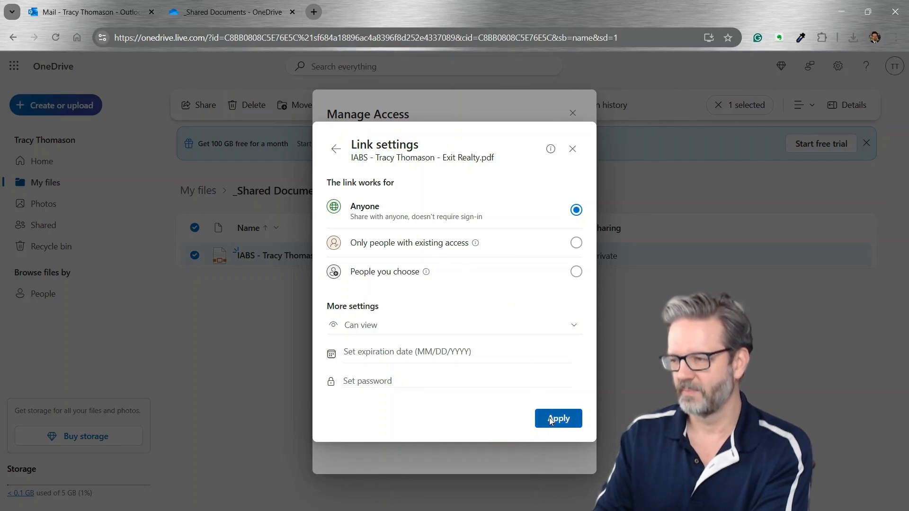
left_click(550, 419)
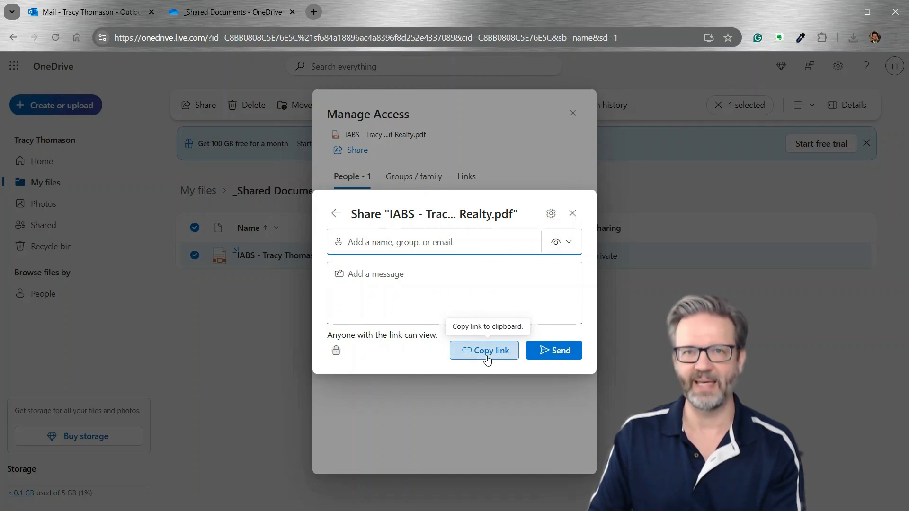
left_click(487, 357)
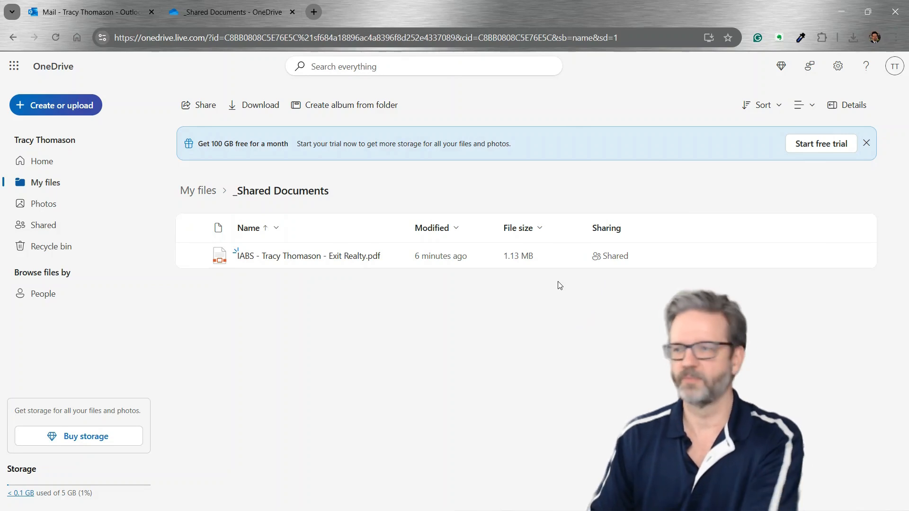
Back in Outlook, discard a blank new message and bring up the Settings window
left_click(103, 16)
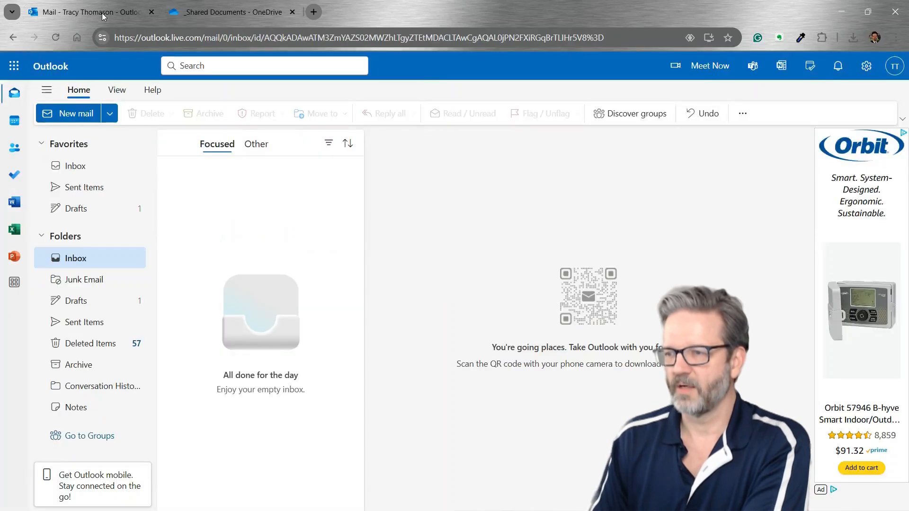
left_click(72, 109)
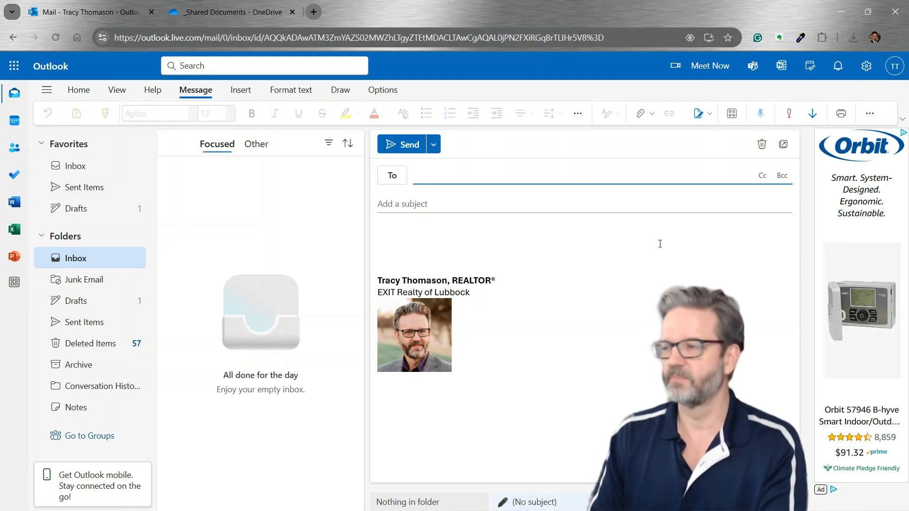
left_click(762, 144)
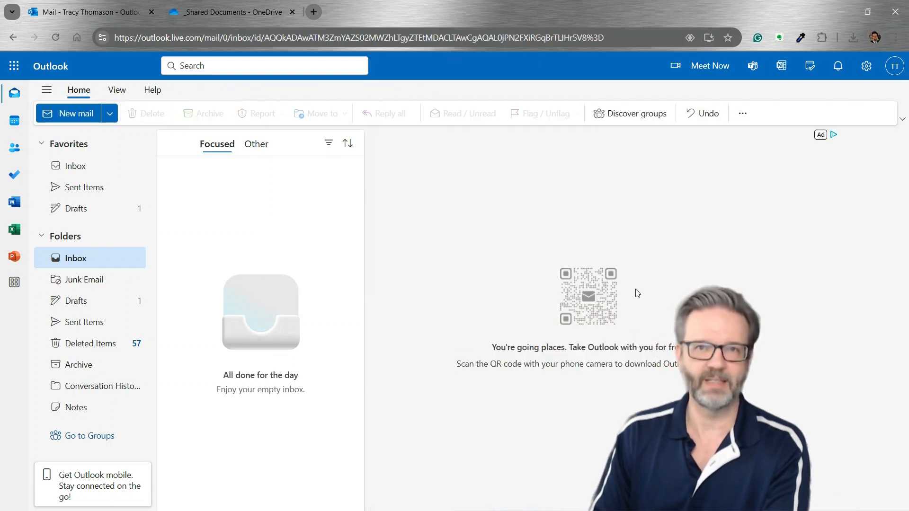
left_click(864, 67)
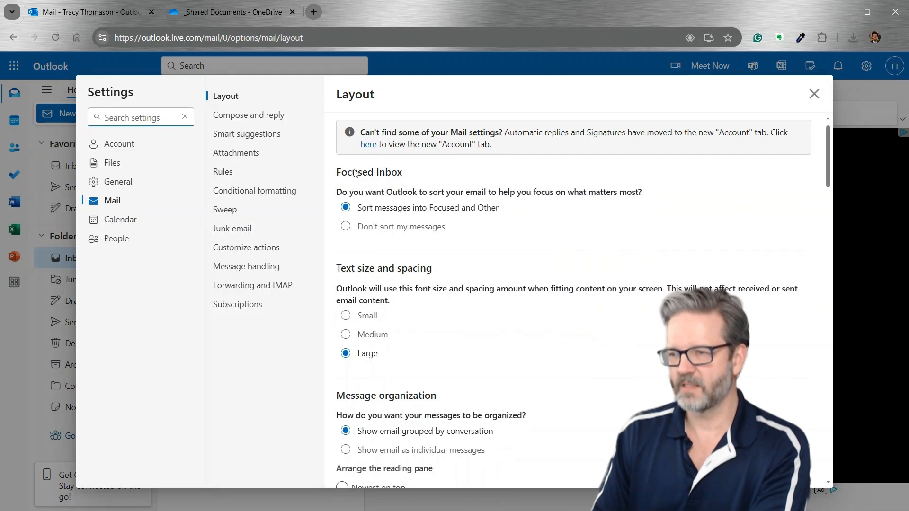
In the signature editor, add 'Texas Real Estate Commission Information About Brokerage Services' above the sign-off
left_click(119, 149)
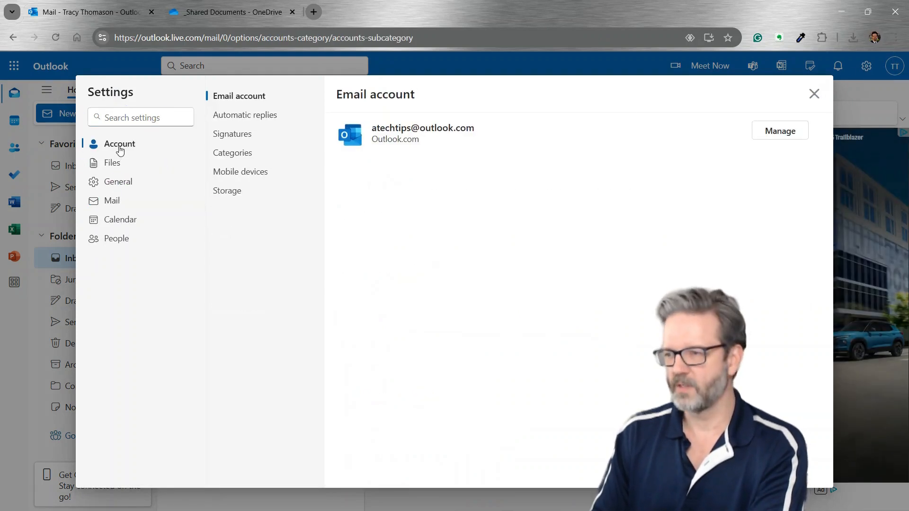
left_click(232, 135)
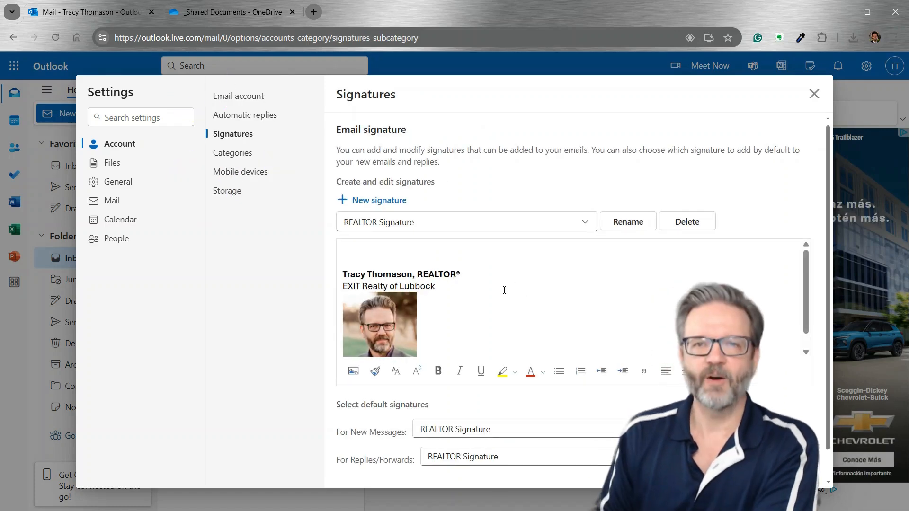
left_click(423, 257)
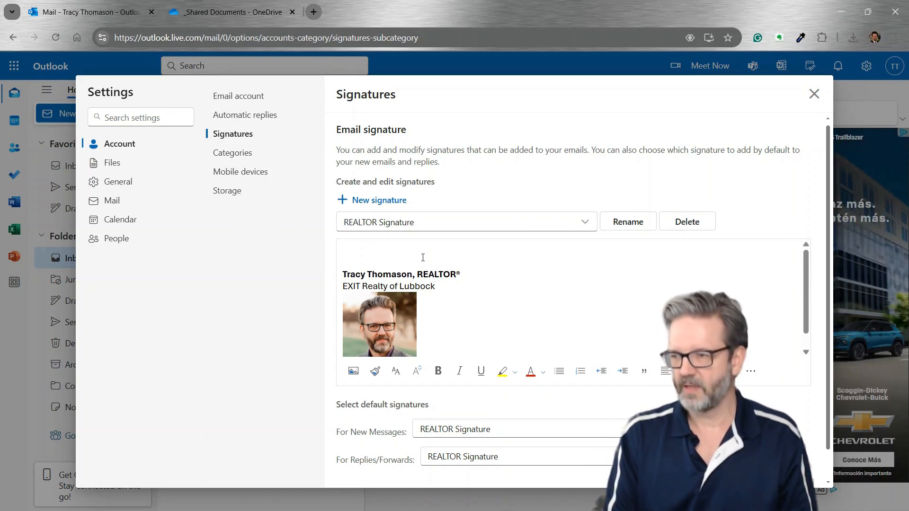
type("Info")
type("T")
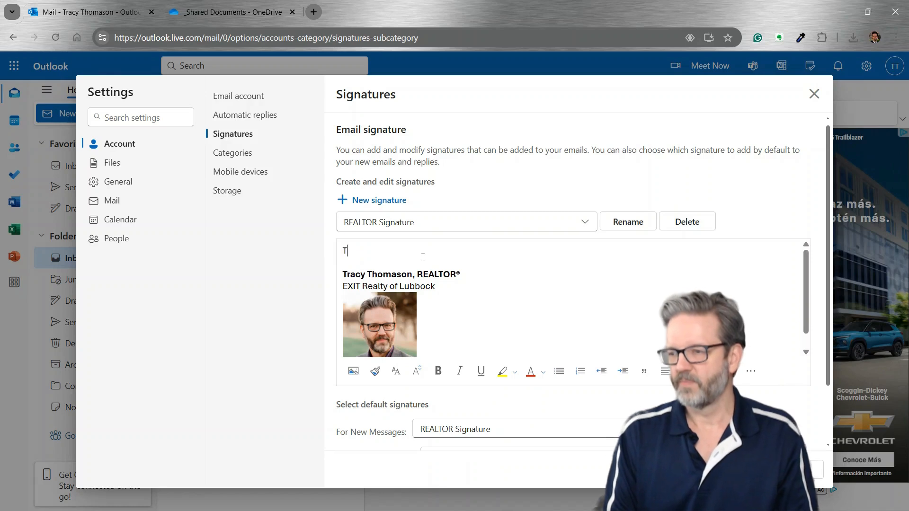
type("exas Real E")
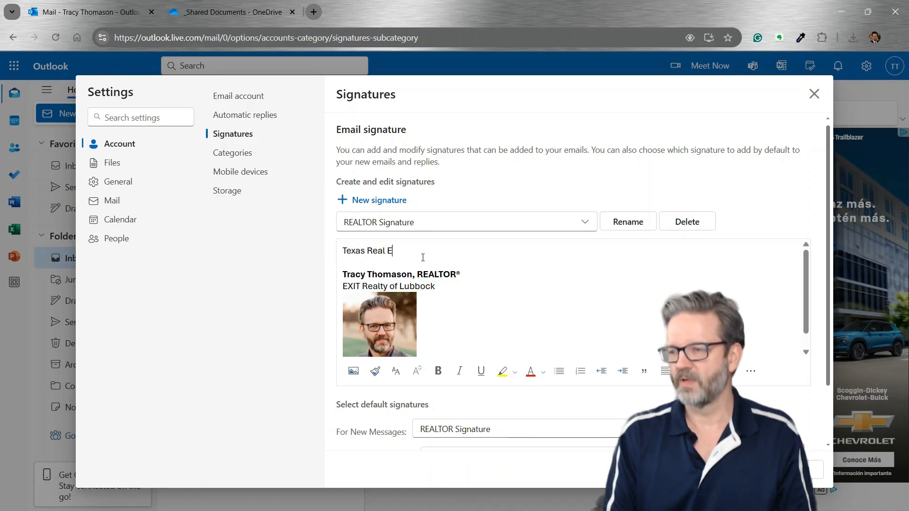
type("state Commssion")
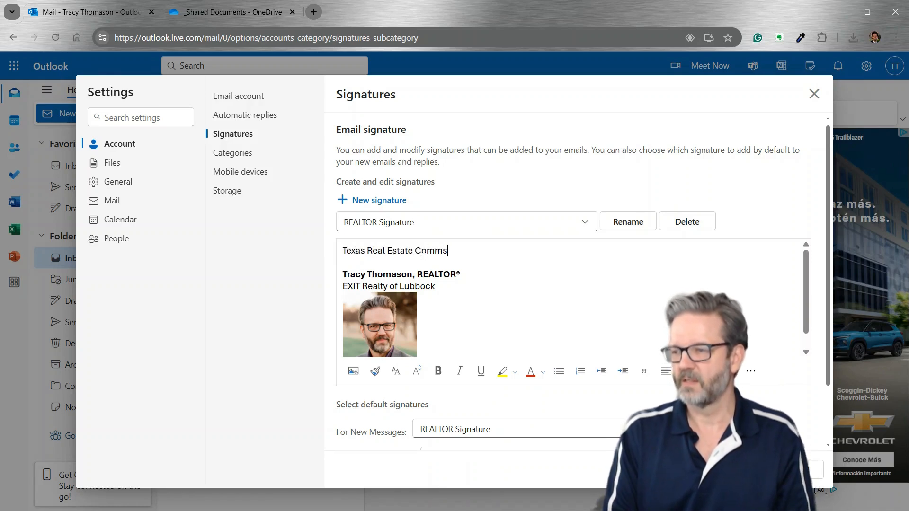
key("BackSpace")
key("BackSpace")
type("ssi")
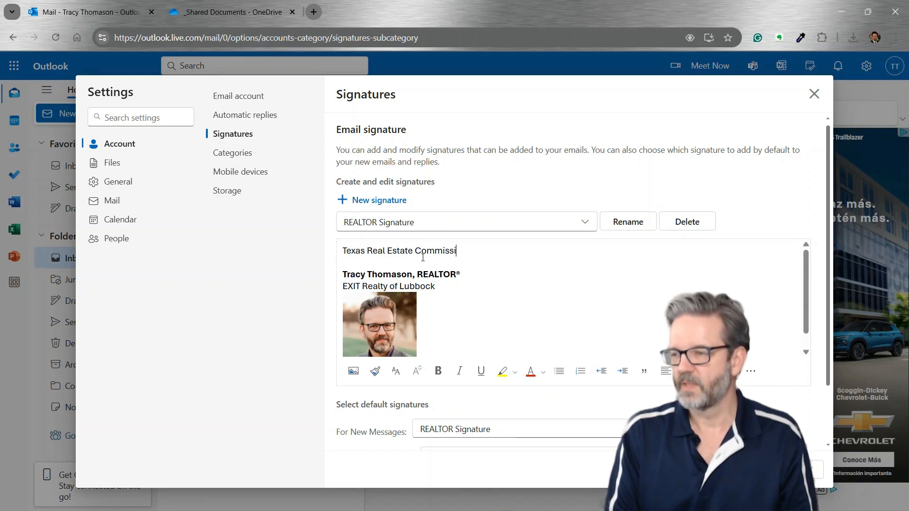
type("on Information ")
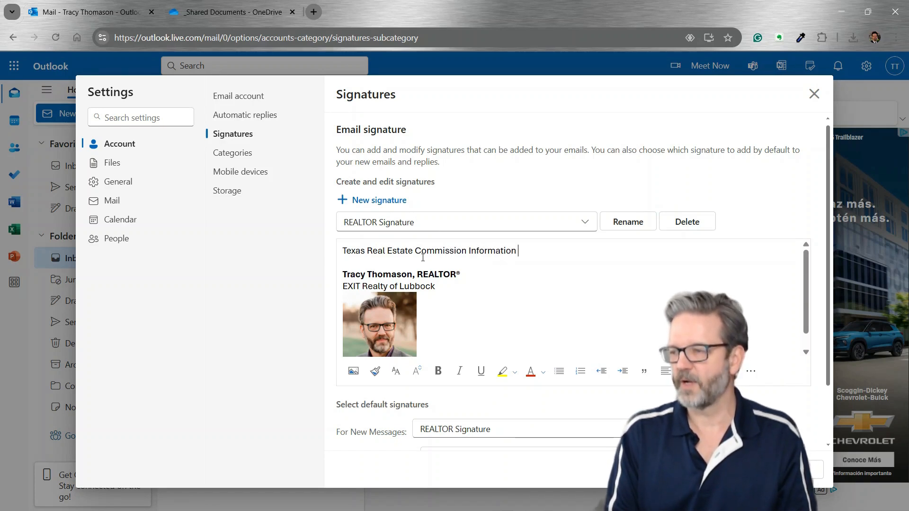
type("About Broker")
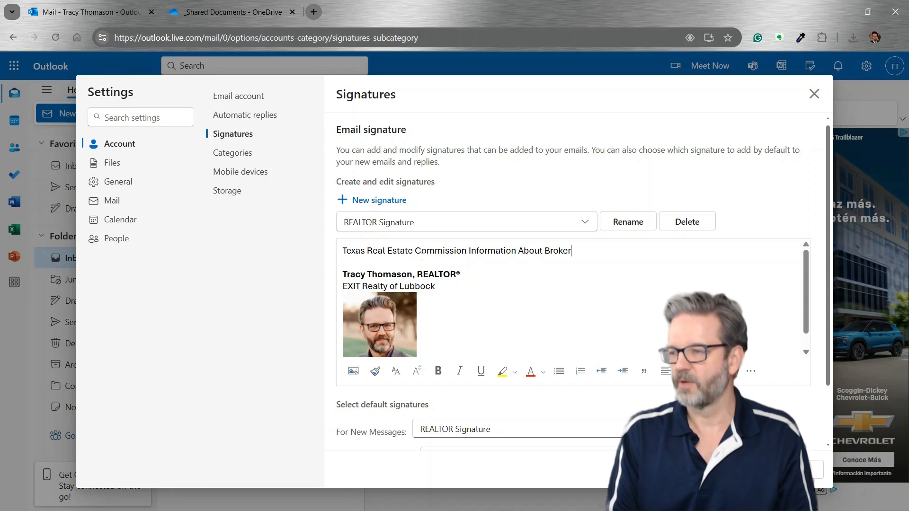
type("age Services")
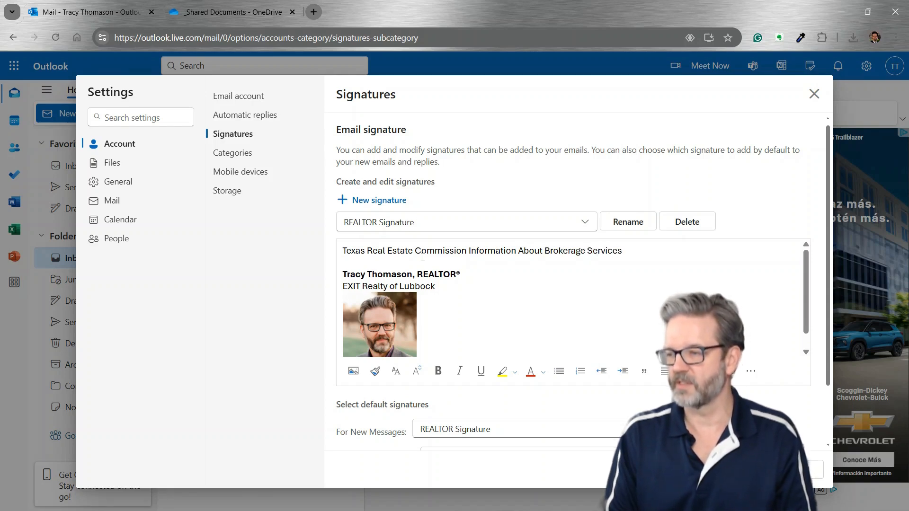
key("Return")
key("Up")
key("Return")
key("Up")
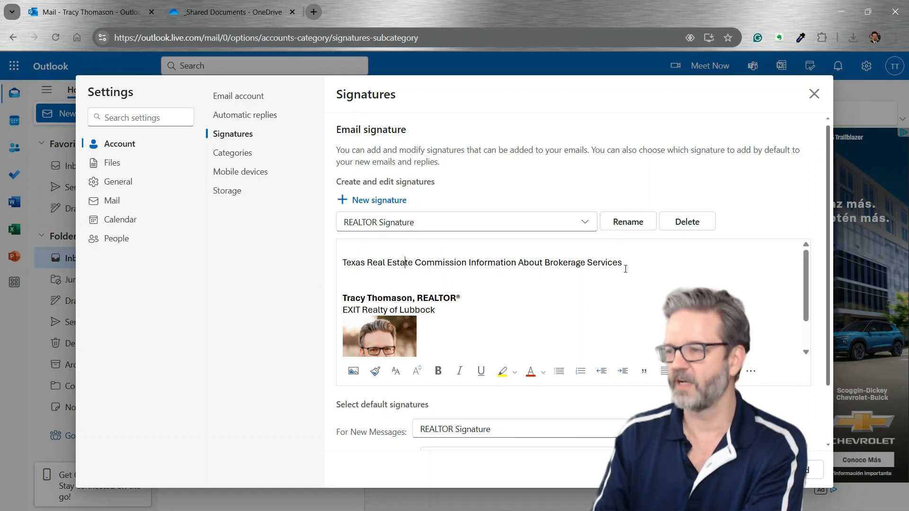
Add a second line, 'Texas Real Estate Commission Consumer Protection Notice', and select the brokerage line
key("Return")
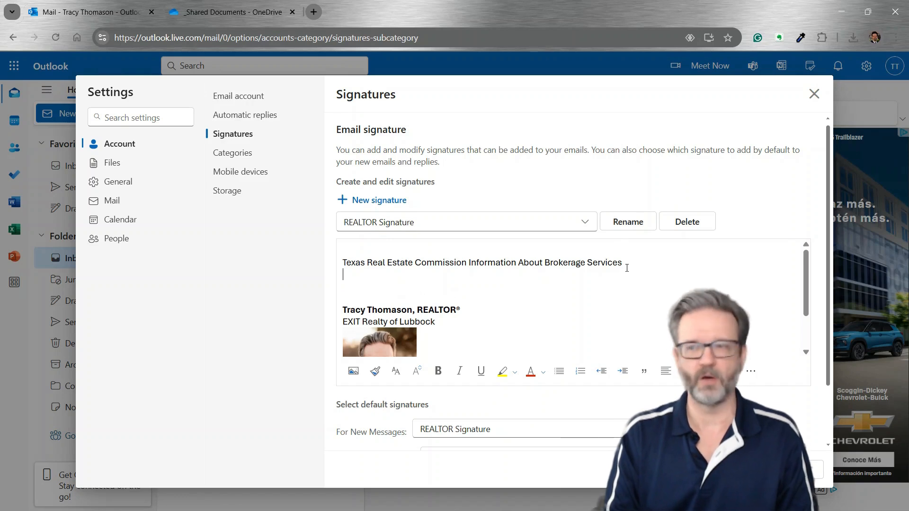
type("Consumter")
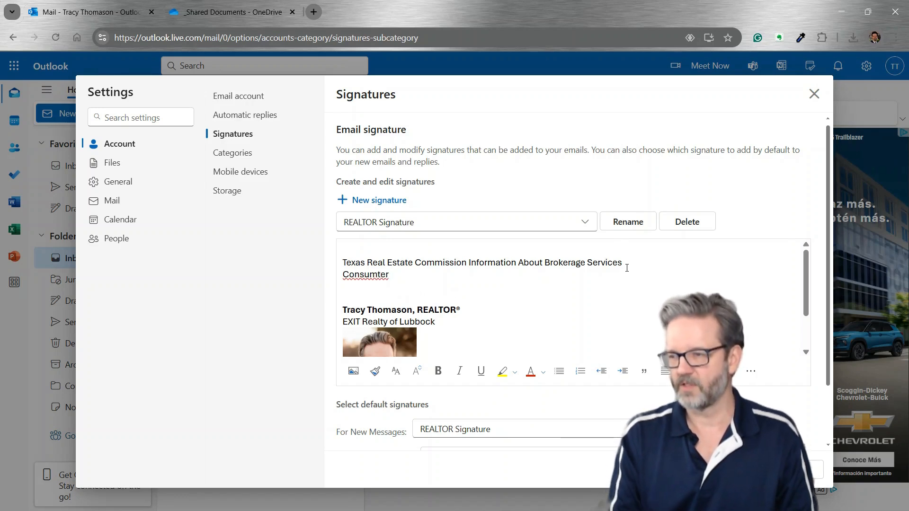
key("BackSpace")
key("BackSpace")
key("BackSpace")
type("er ")
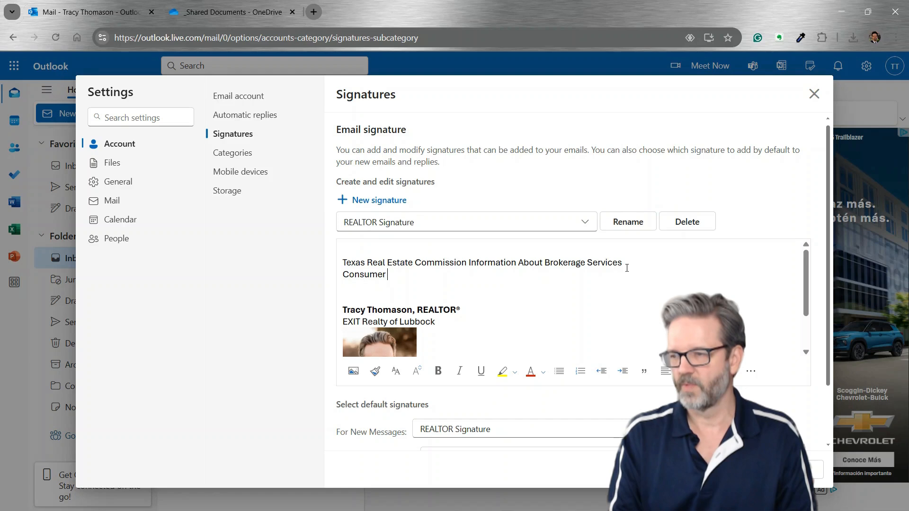
type("Protection \"Not")
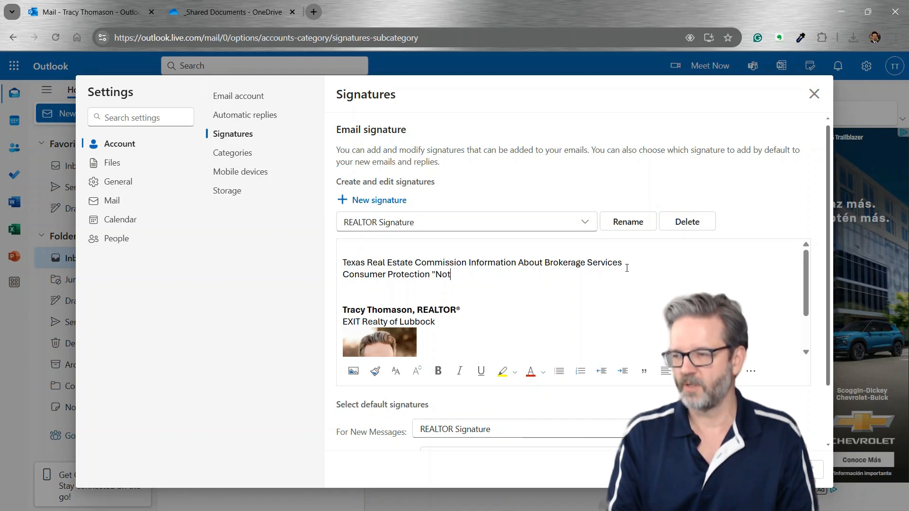
type("e")
key("BackSpace")
key("BackSpace")
key("BackSpace")
key("BackSpace")
key("BackSpace")
type("N")
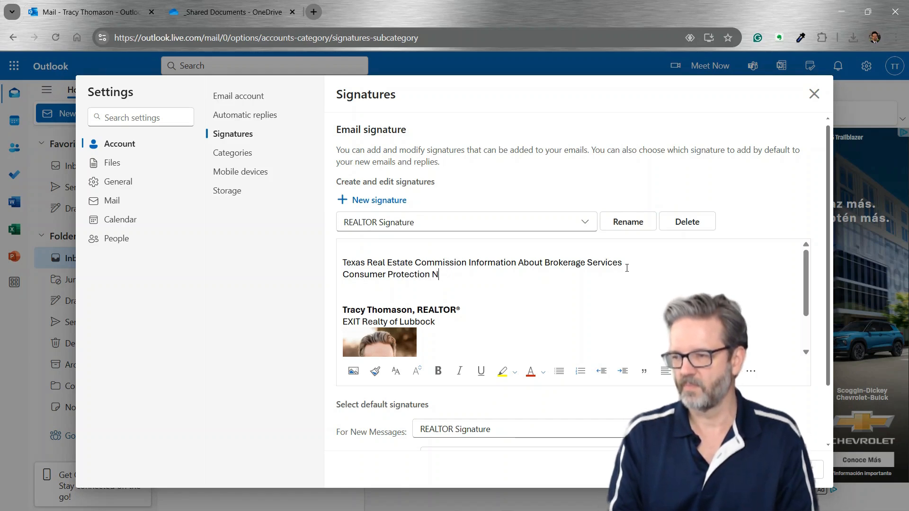
type("toice")
key("BackSpace")
key("BackSpace")
key("BackSpace")
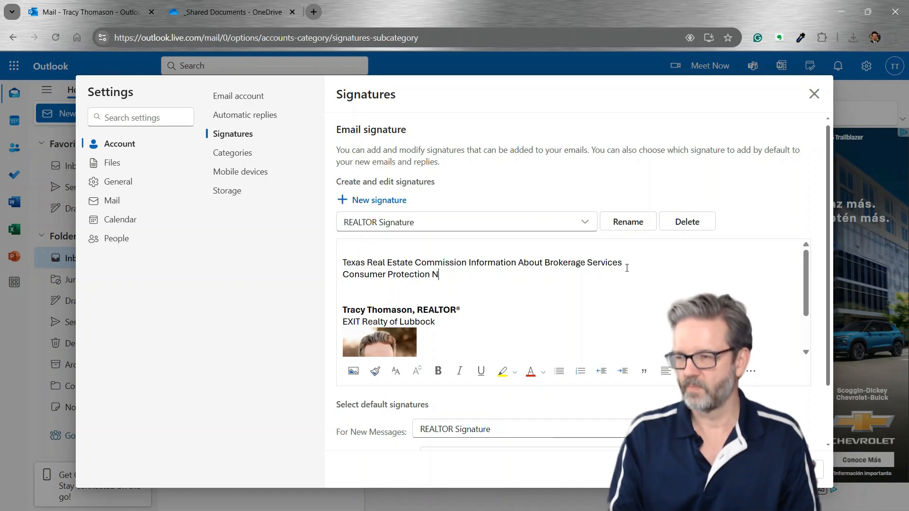
type("otice")
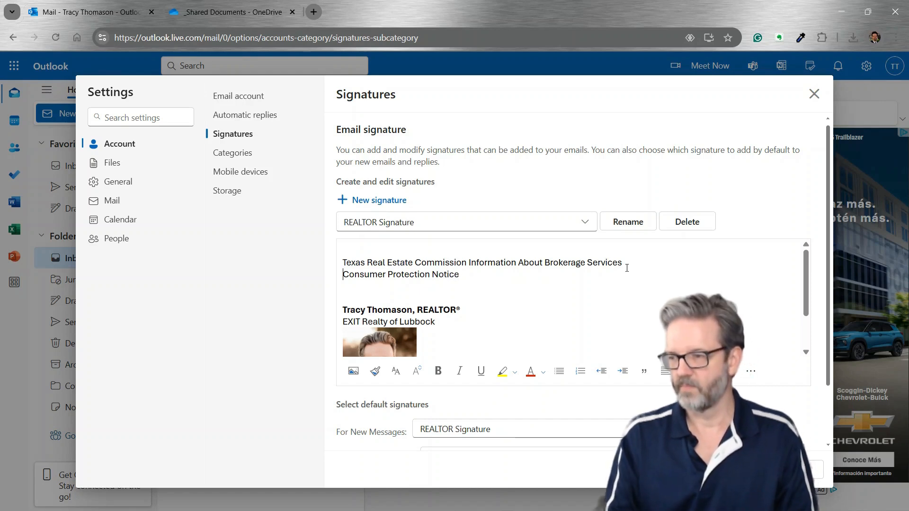
key("Home")
type("Texas ")
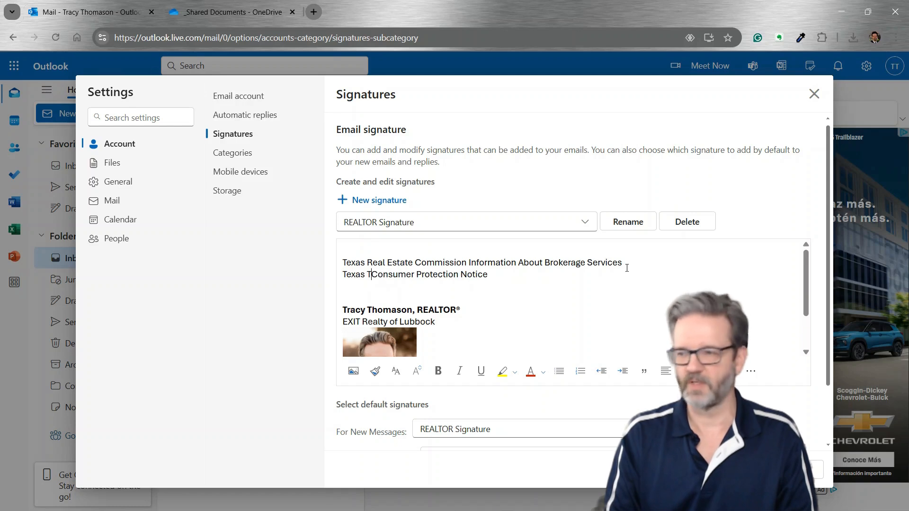
type("Rea")
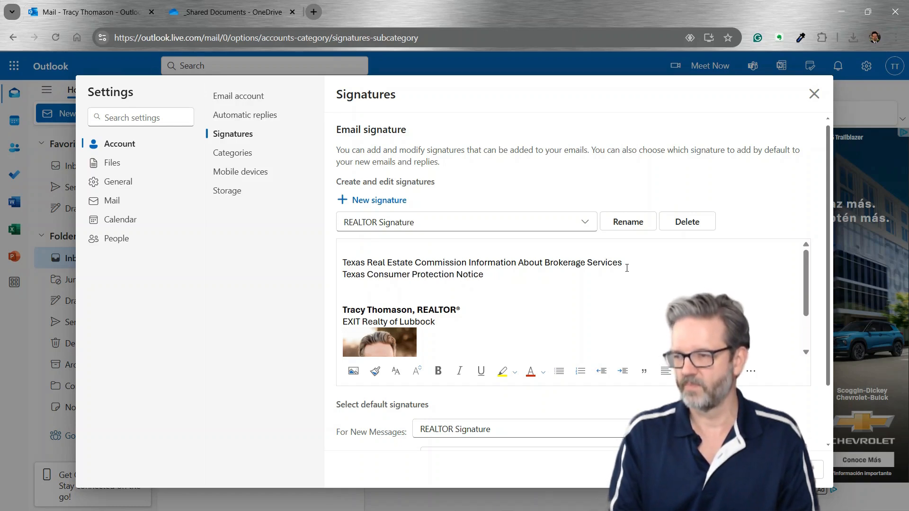
type("l Estate Comm")
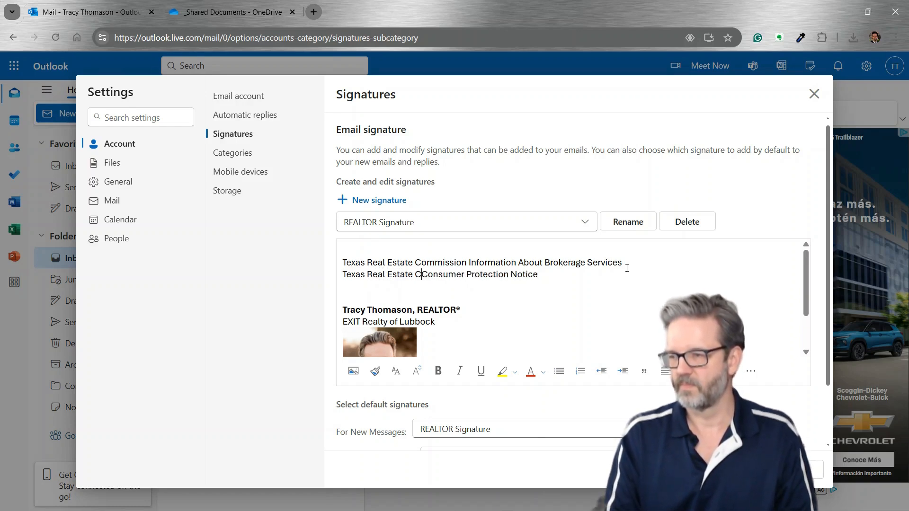
type("ission")
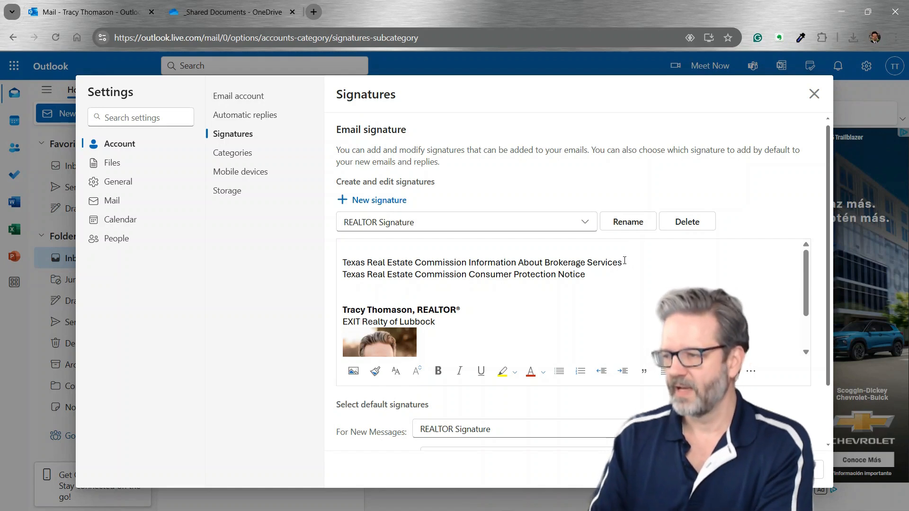
left_click_drag(624, 260, 291, 265)
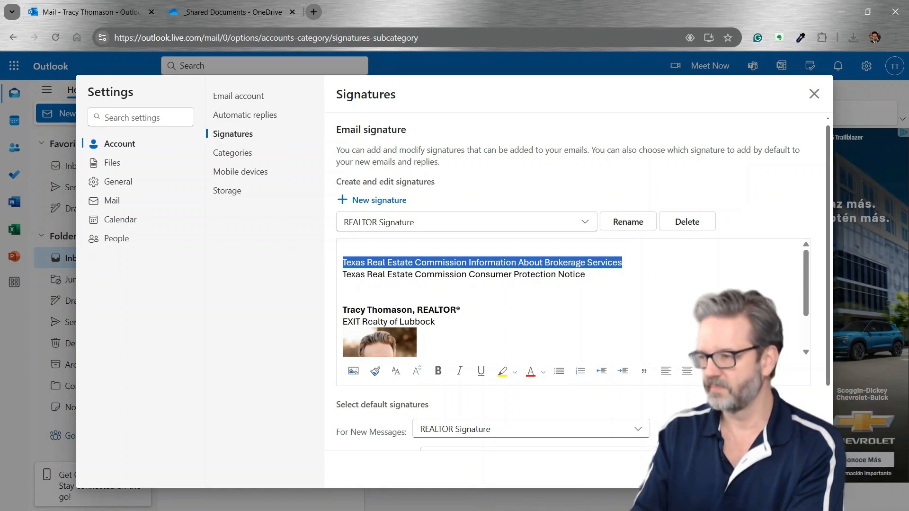
Hyperlink the Brokerage Services line to the copied OneDrive share URL and save the signature
left_click(729, 372)
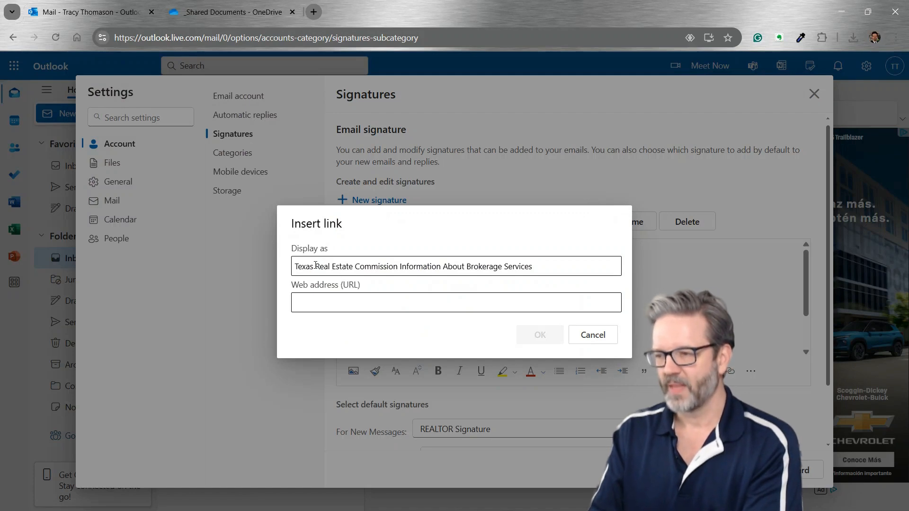
left_click_drag(315, 265, 442, 265)
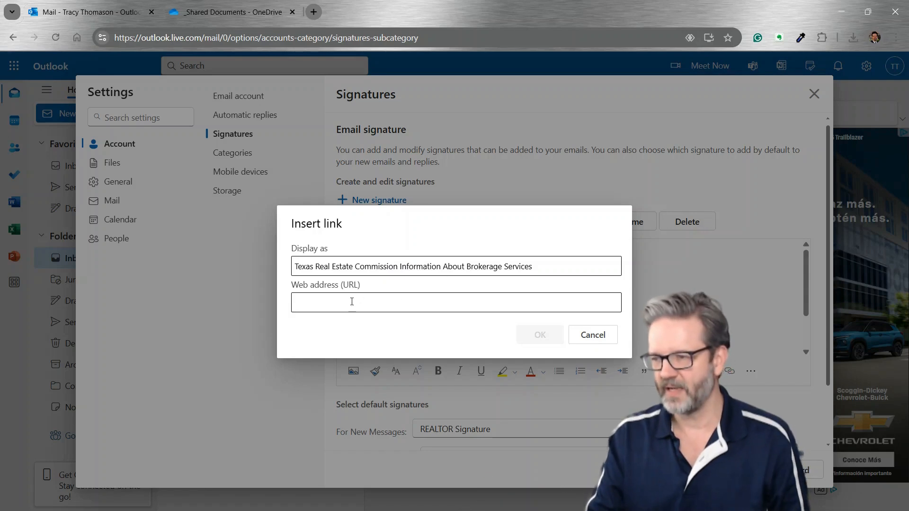
left_click(330, 308)
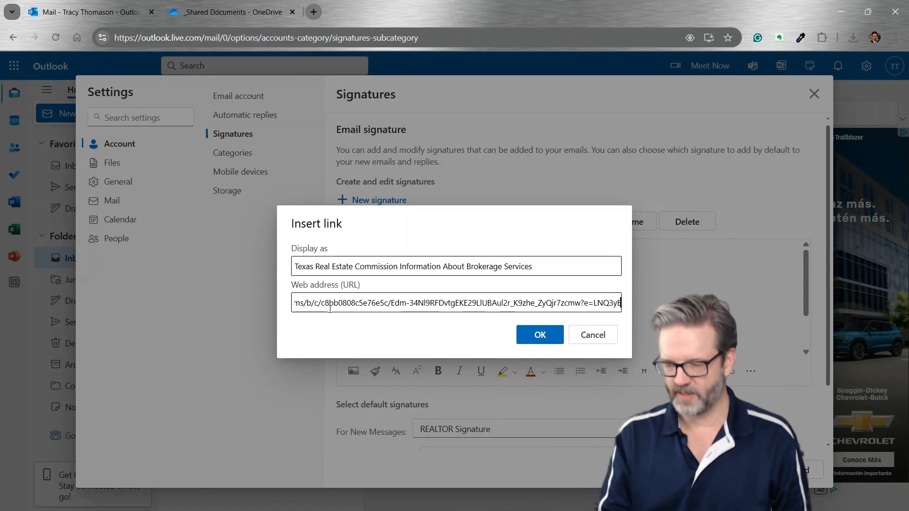
key("Home")
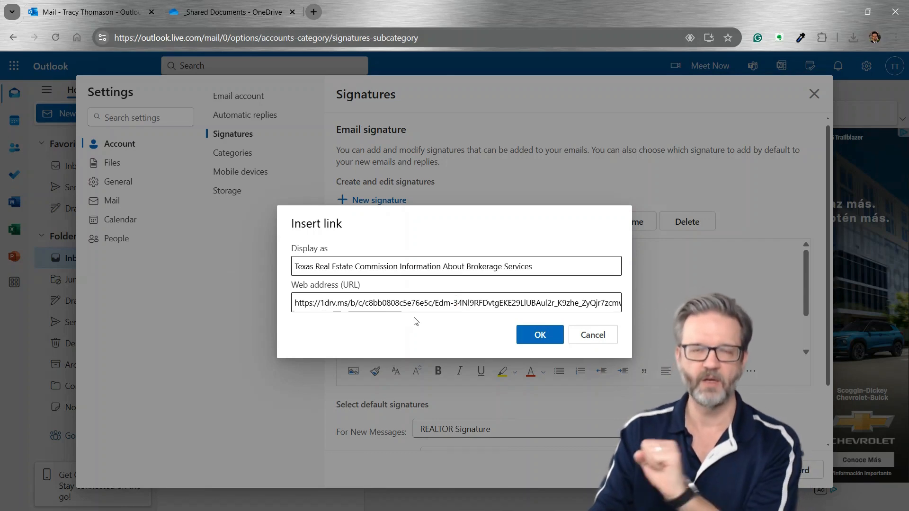
left_click(540, 336)
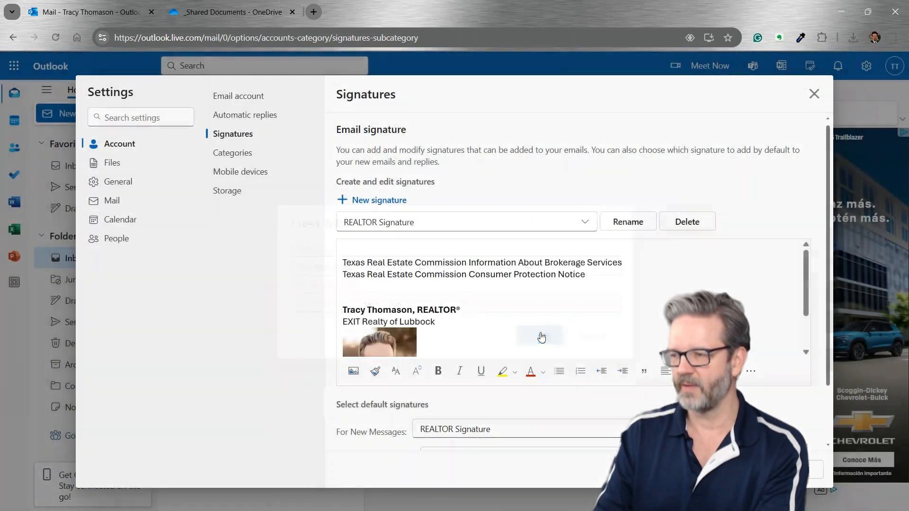
left_click(521, 276)
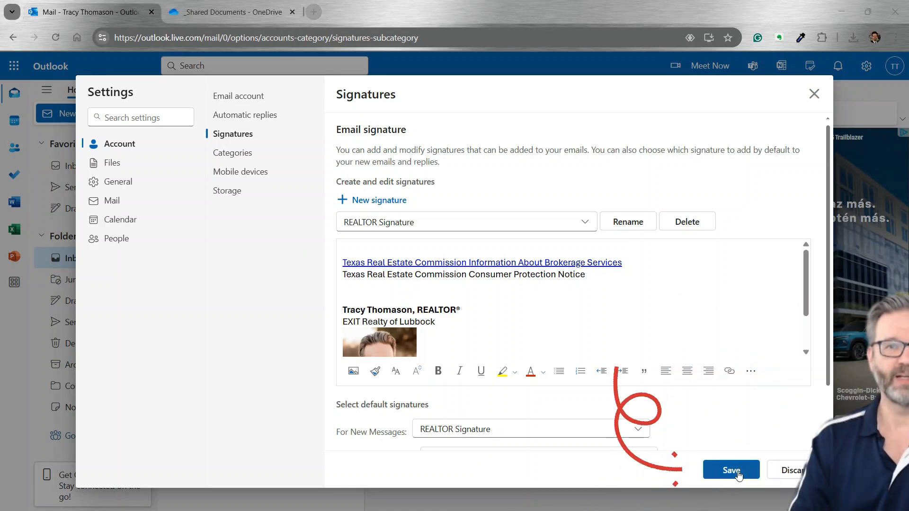
left_click(741, 471)
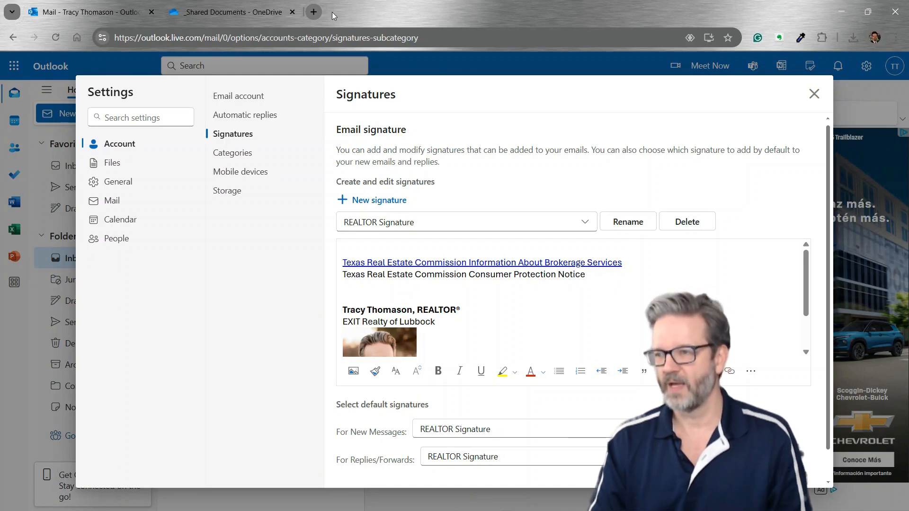
Find the TREC Consumer Protection Notice PDF via Google and copy its web address
left_click(314, 12)
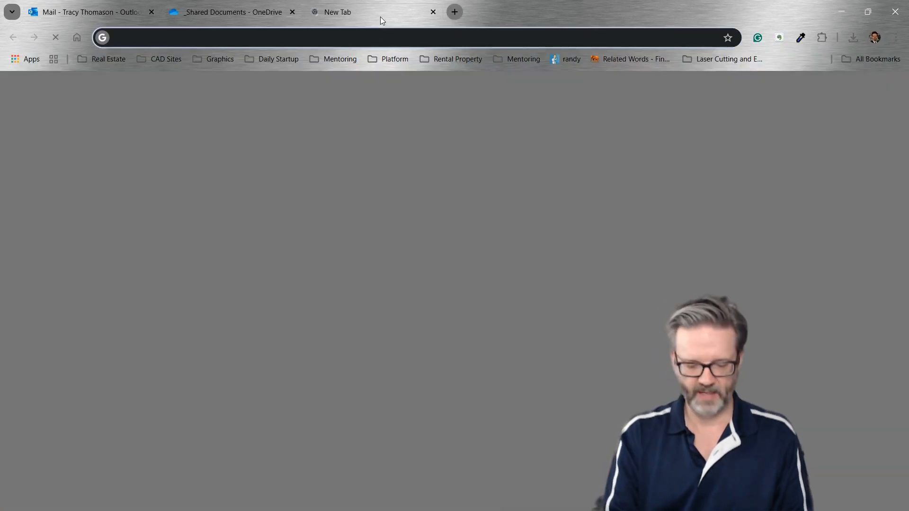
type("texas ready")
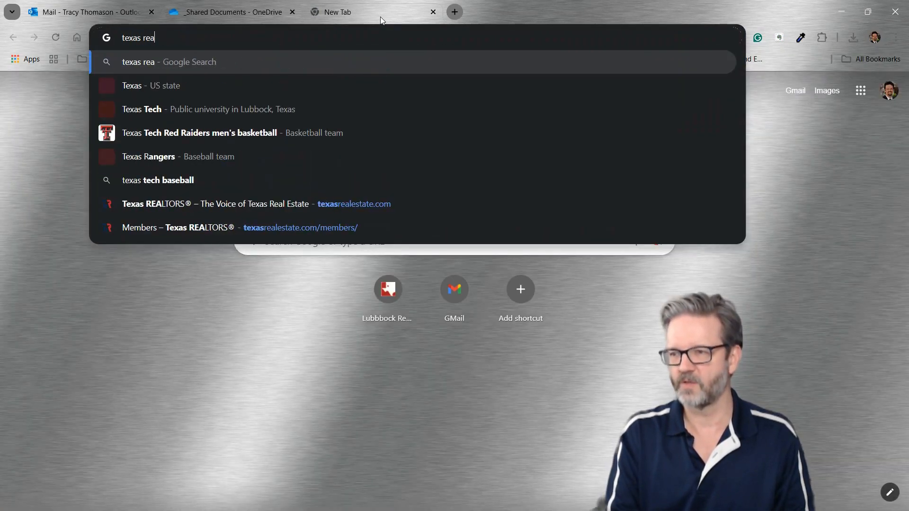
key("BackSpace")
key("BackSpace")
key("BackSpace")
type("l")
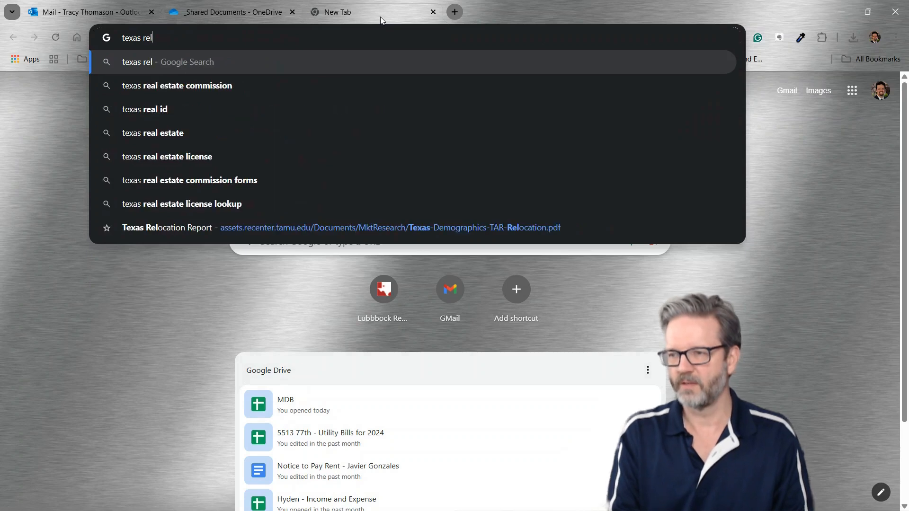
key("BackSpace")
type("al e")
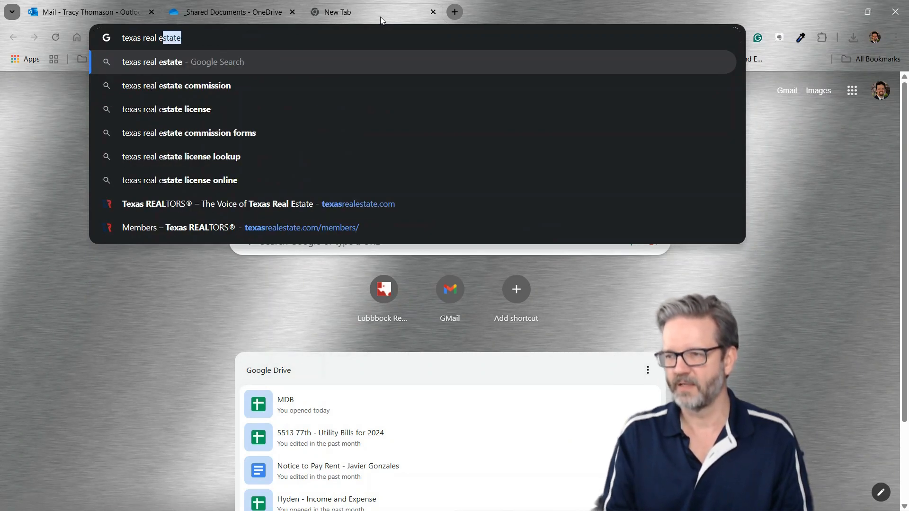
type("state commission")
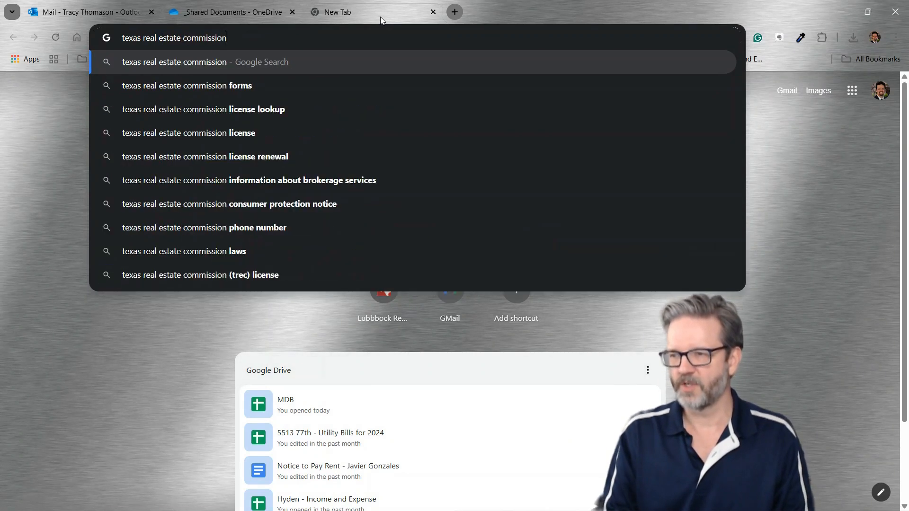
type(" consumer")
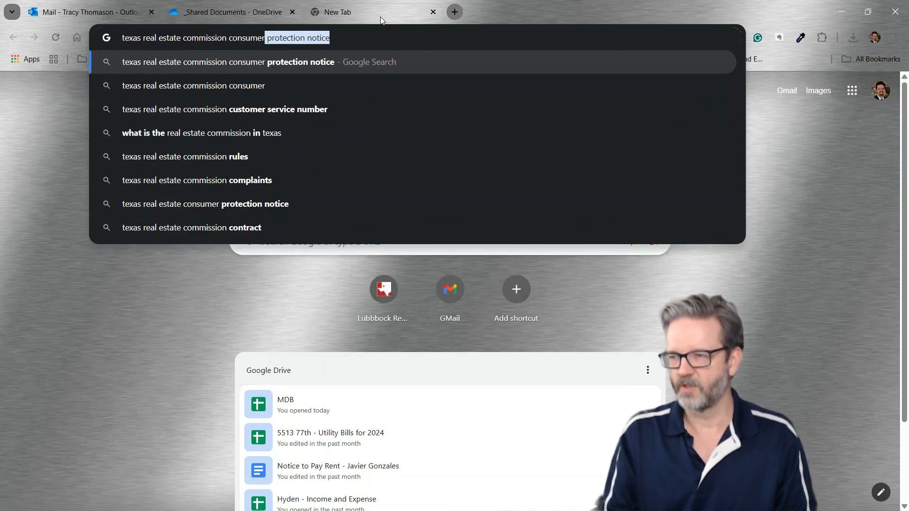
key("Right")
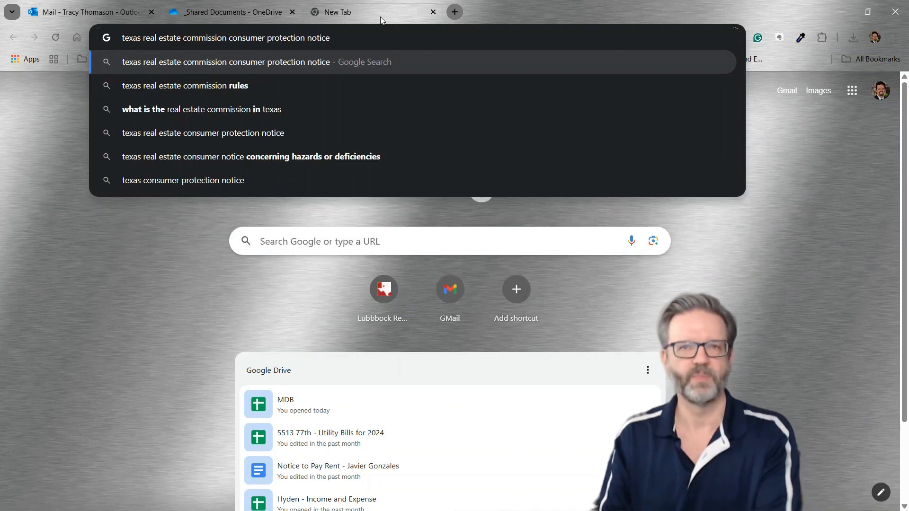
key("Return")
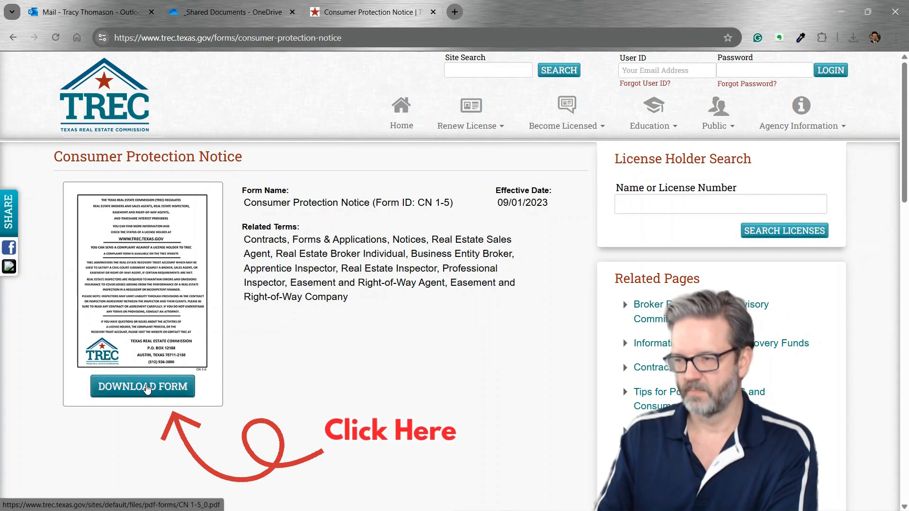
left_click(147, 388)
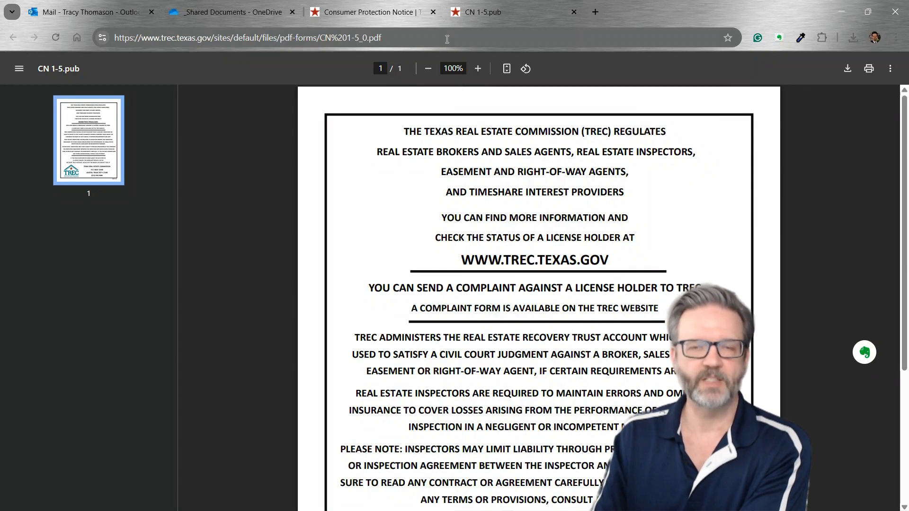
left_click(446, 38)
key("ctrl+c")
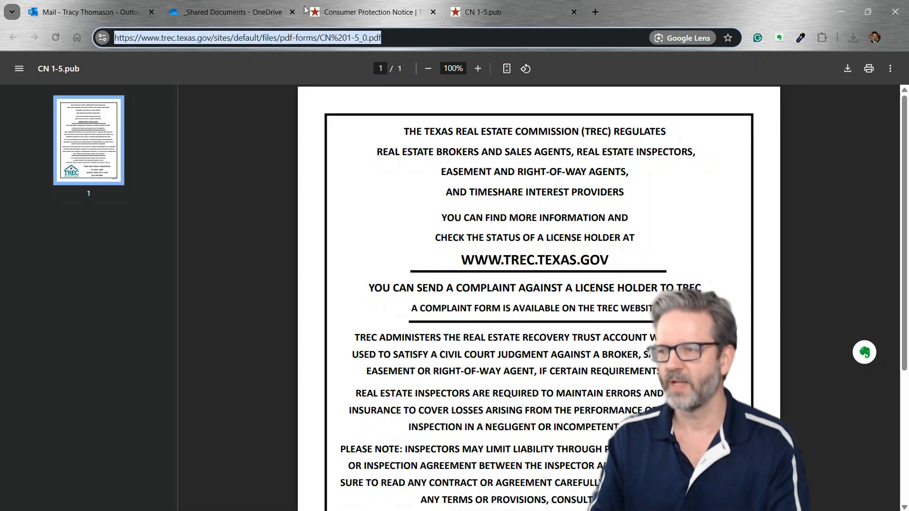
left_click(76, 13)
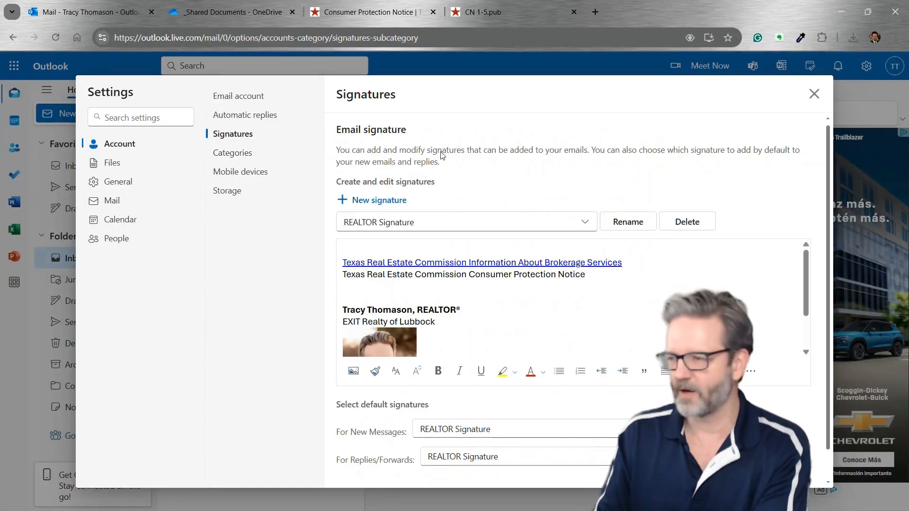
Hyperlink the Consumer Protection Notice line to the copied TREC CN 1-5 PDF address
left_click_drag(590, 275, 319, 278)
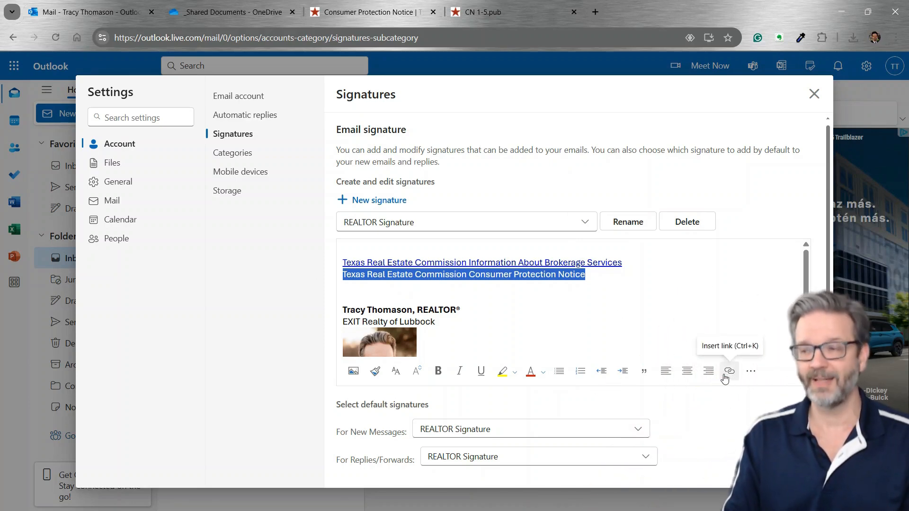
left_click(725, 377)
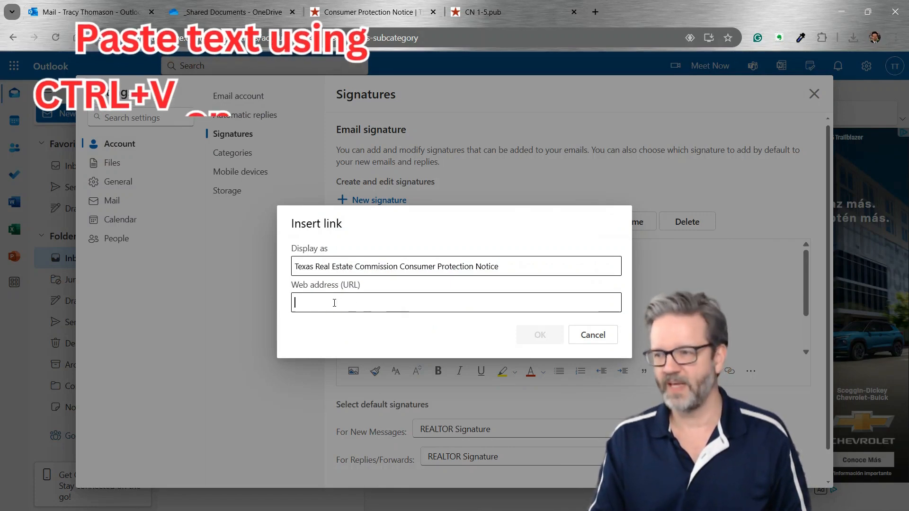
key("ctrl+v")
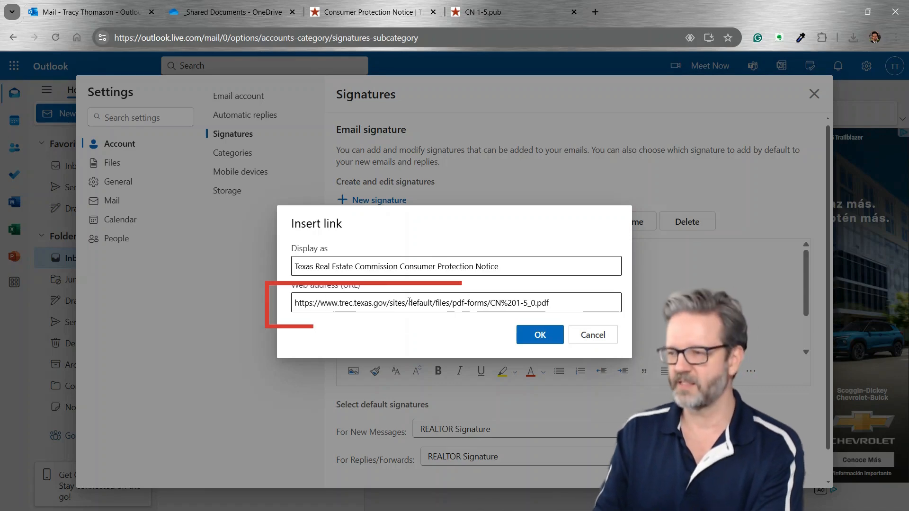
left_click(524, 337)
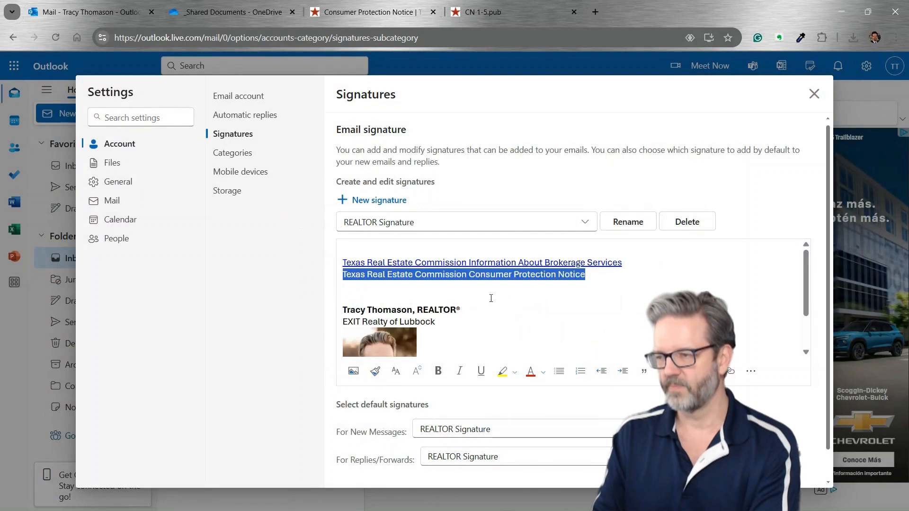
left_click(478, 297)
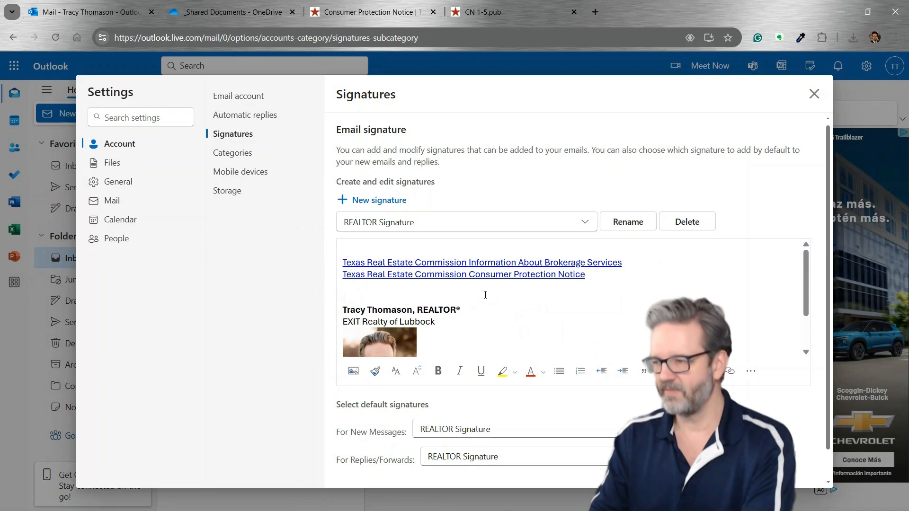
scroll(704, 280, "down", 1)
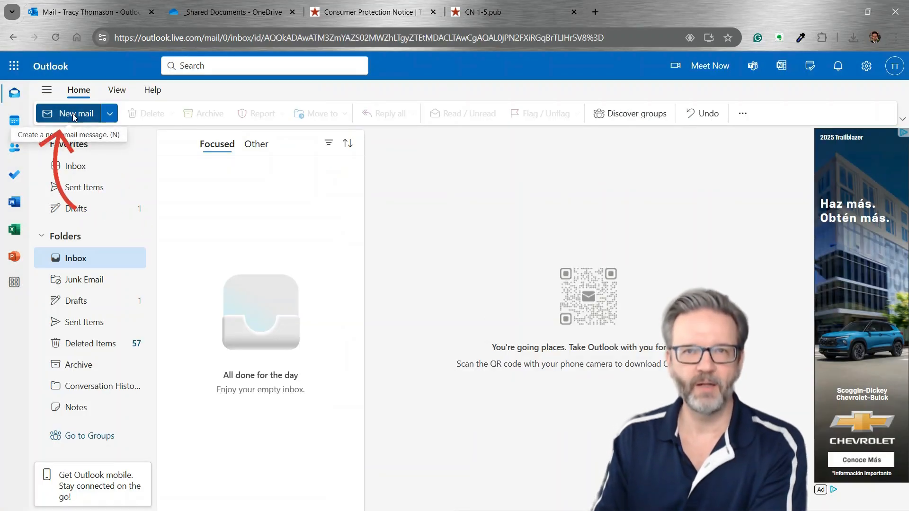
Start a new email to the test address with subject 'This is a test of my new signature'
left_click(74, 115)
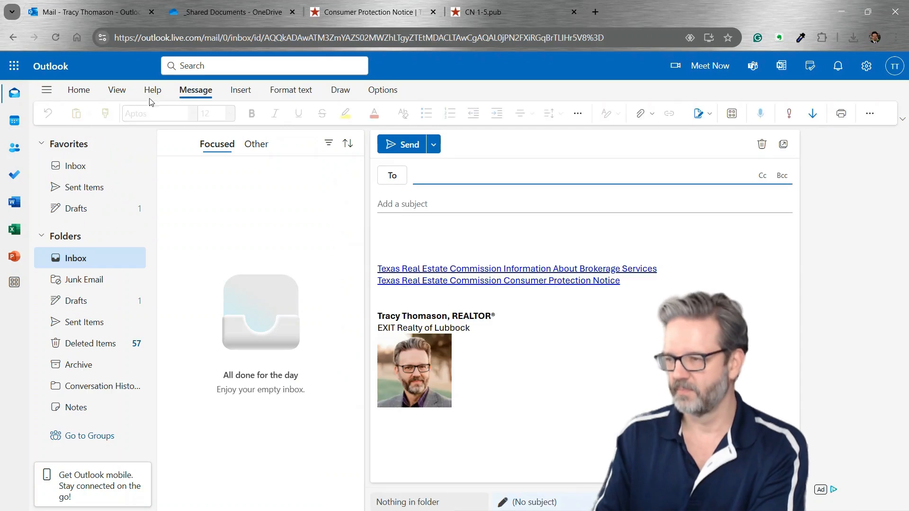
left_click(444, 175)
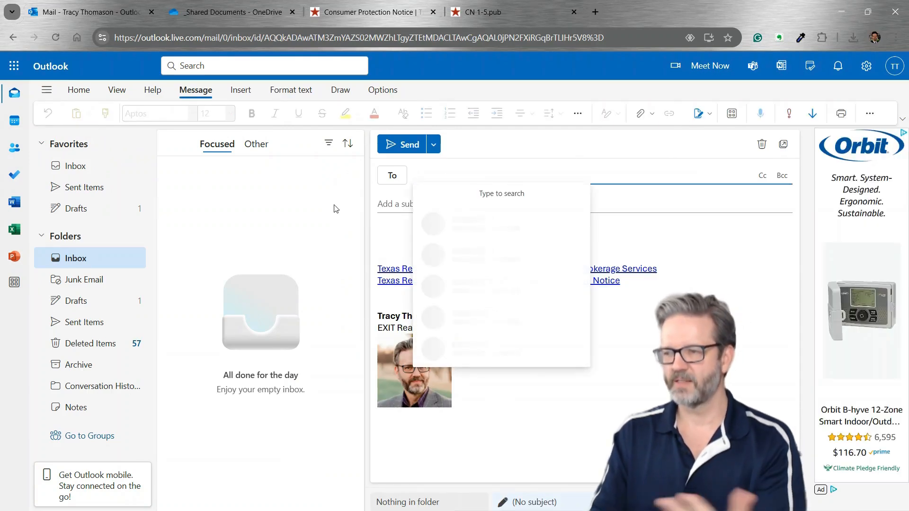
left_click(398, 230)
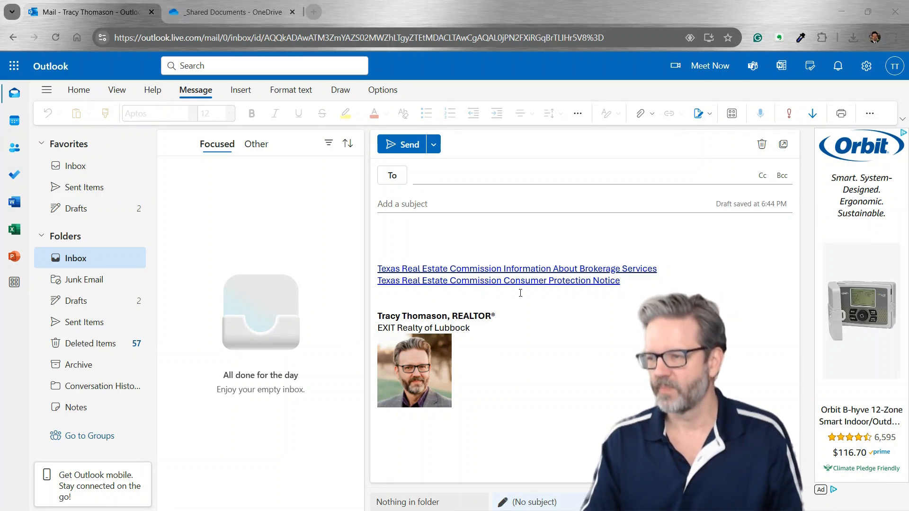
left_click(454, 173)
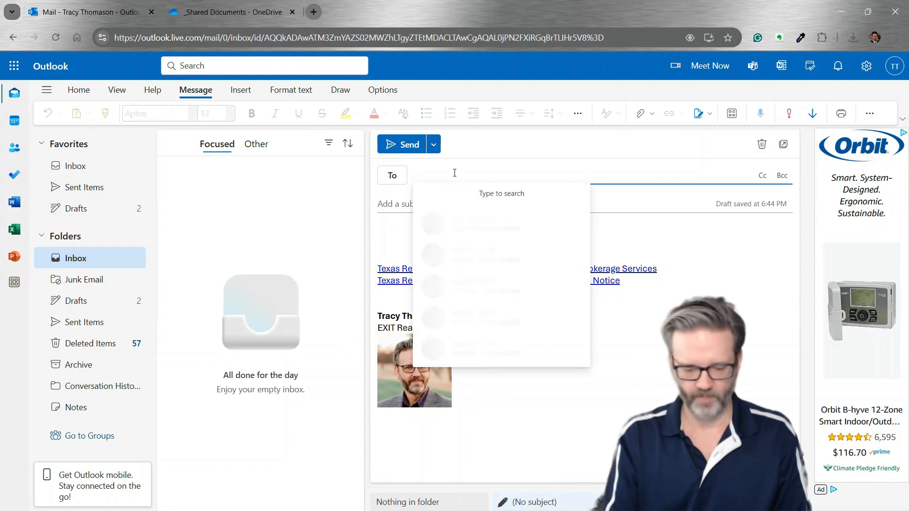
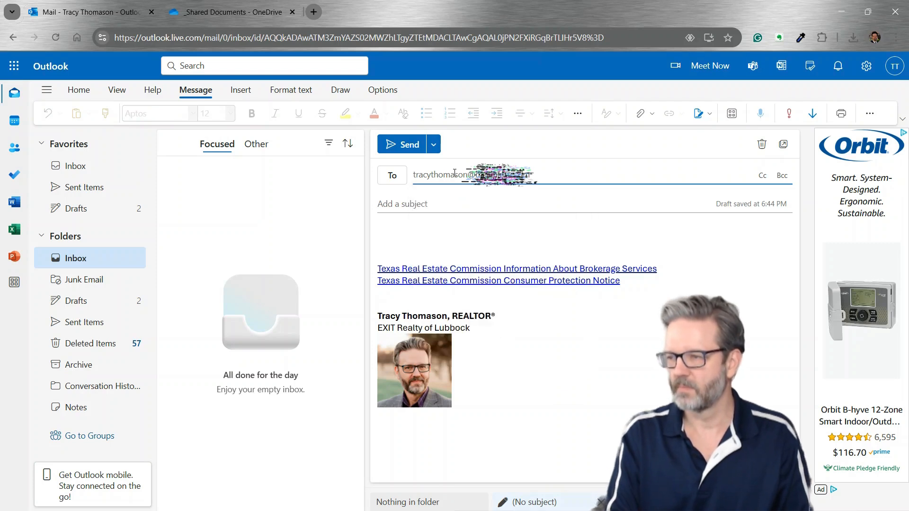
left_click(447, 204)
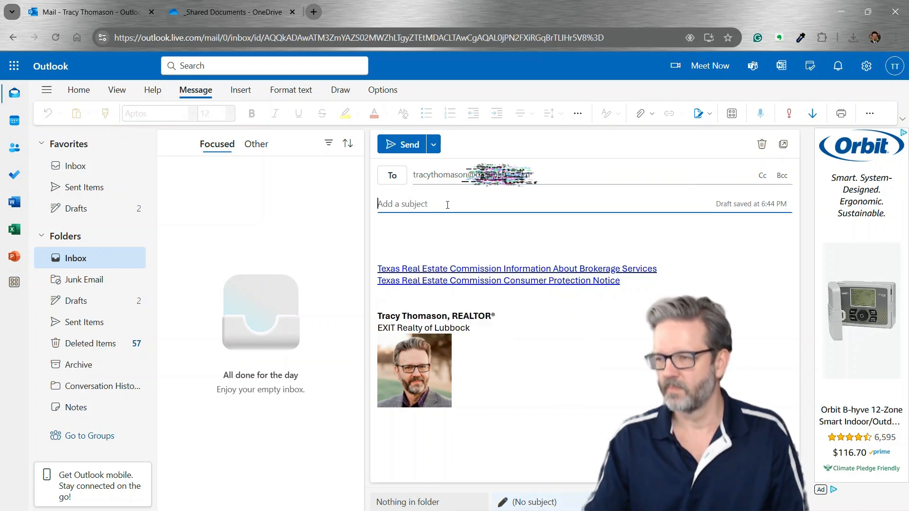
type("Test is")
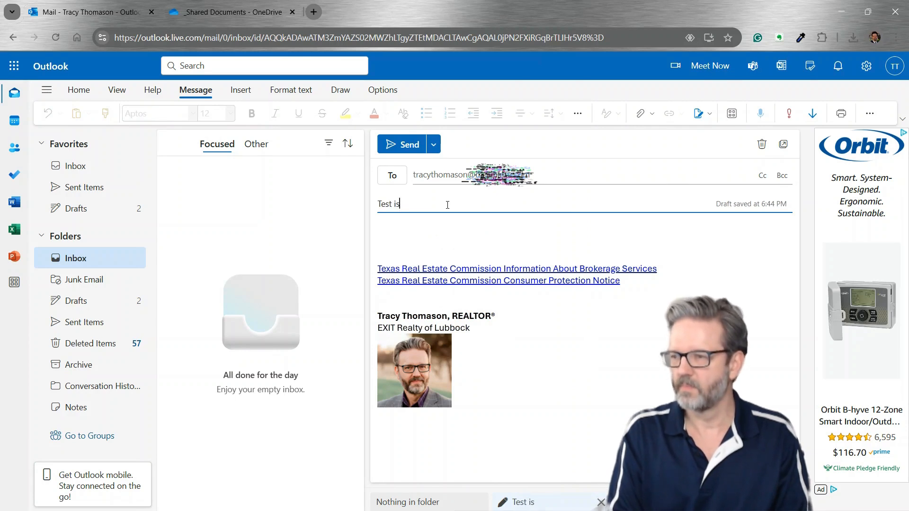
key("BackSpace")
key("BackSpace")
key("BackSpace")
key("BackSpace")
type("This ")
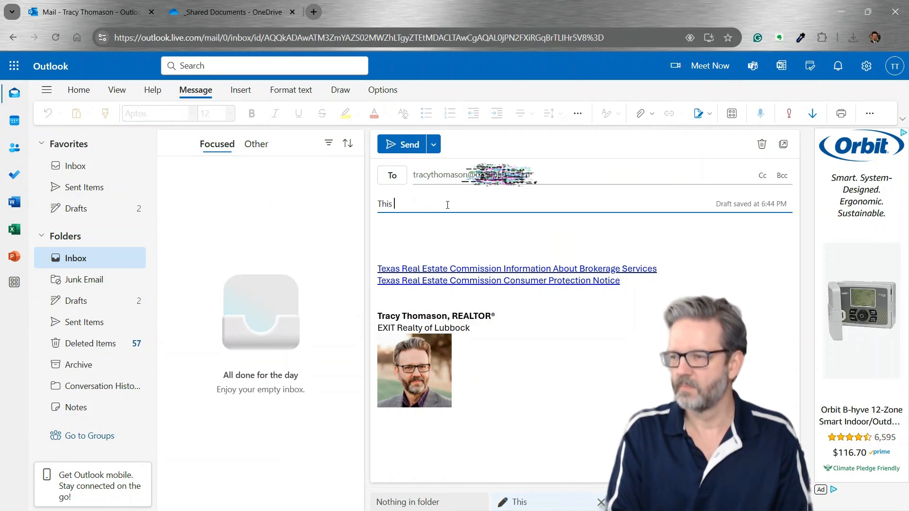
type("is a test of my n")
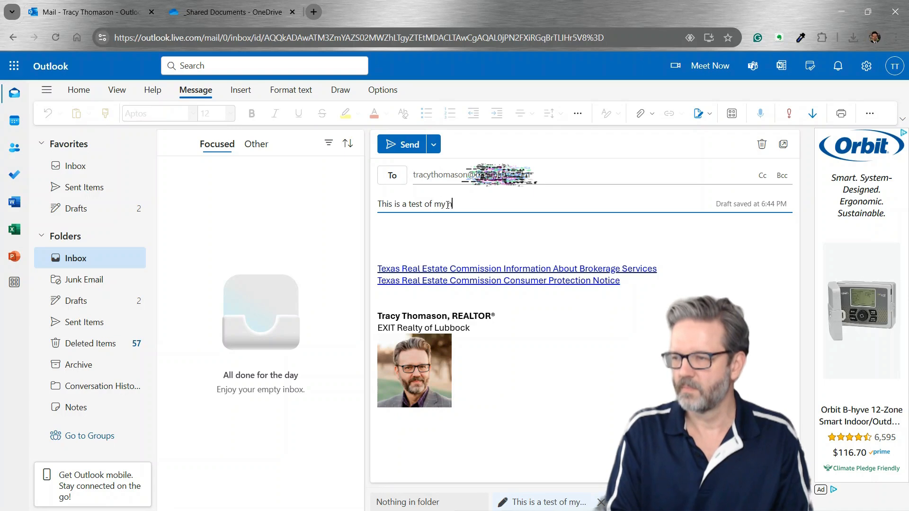
type("ew signature")
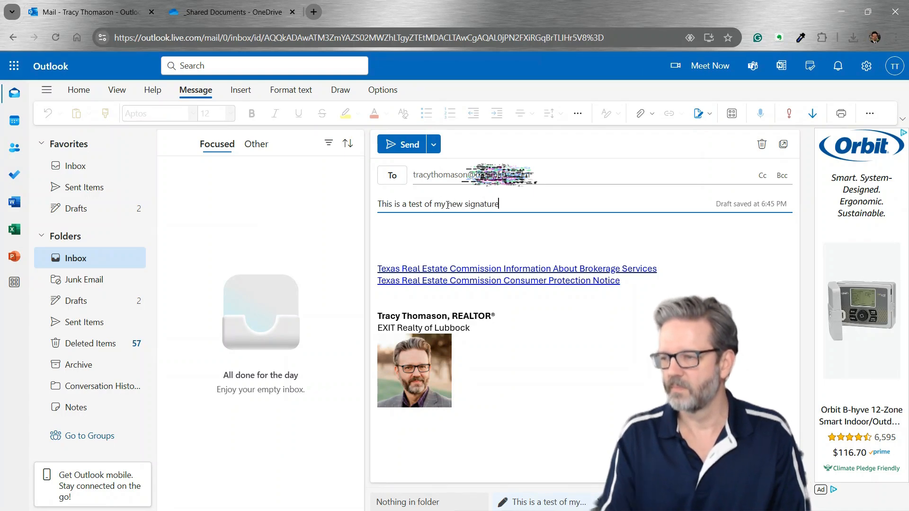
Write the greeting 'hi there!' above the signature and send the test email
left_click(453, 237)
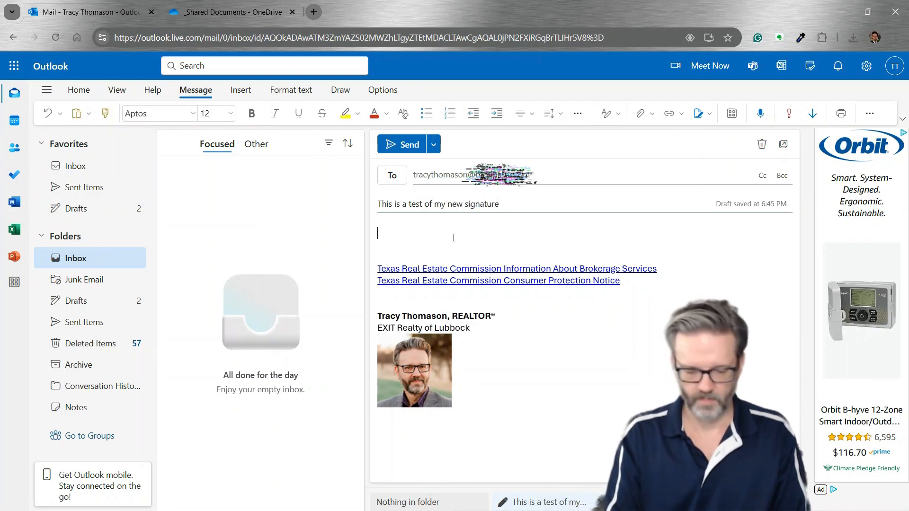
type("hi there!")
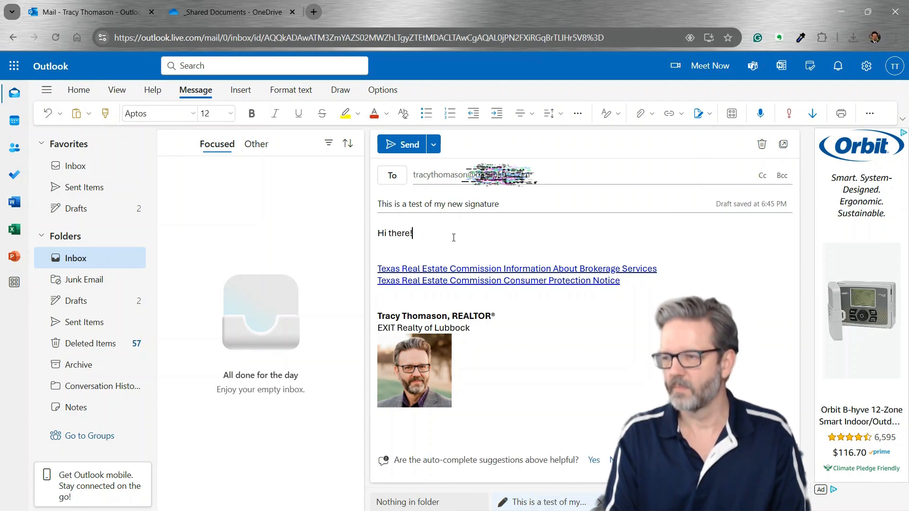
key("Return")
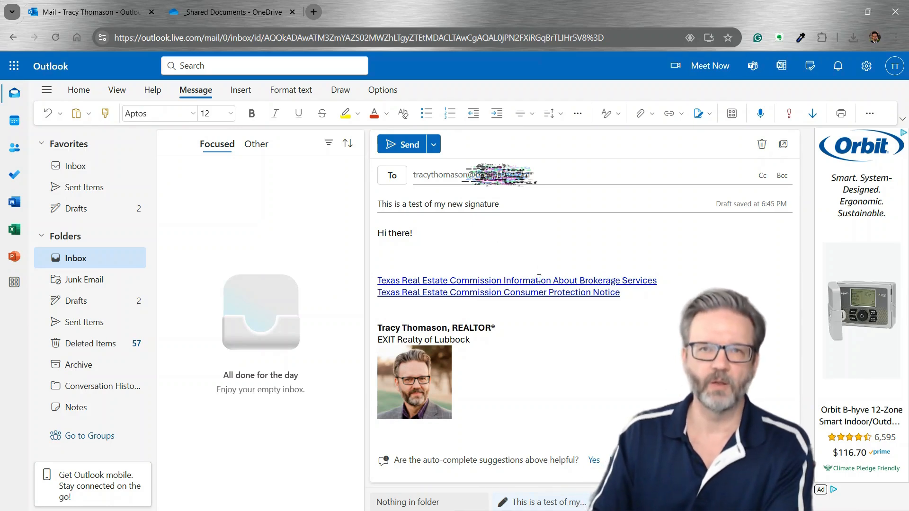
left_click(402, 146)
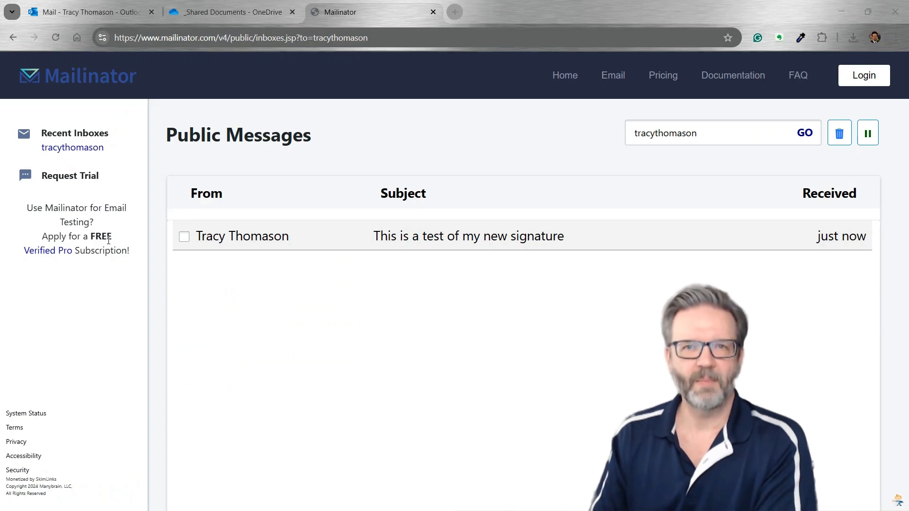
Open the test message in Mailinator and check its two links: the brokerage services link (OneDrive IABS PDF) and the Consumer Protection Notice link (TREC CN 1-5 PDF)
left_click(449, 241)
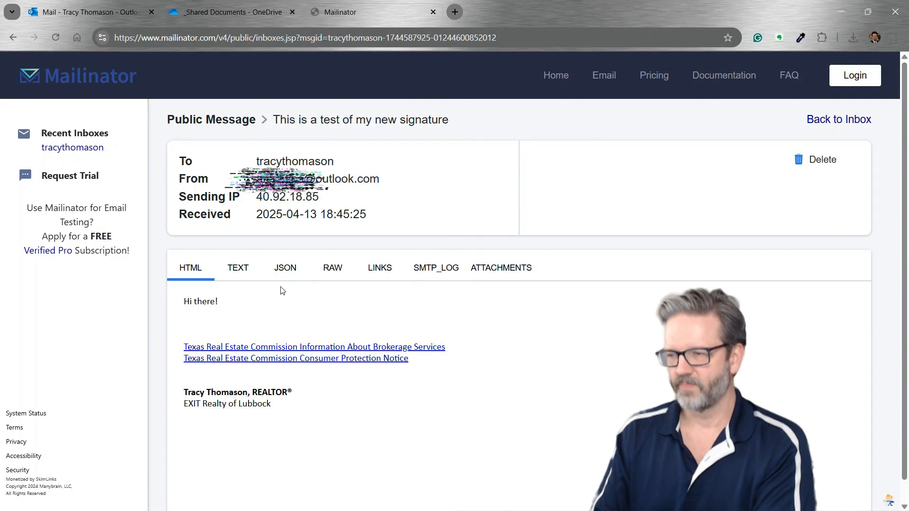
left_click(297, 349)
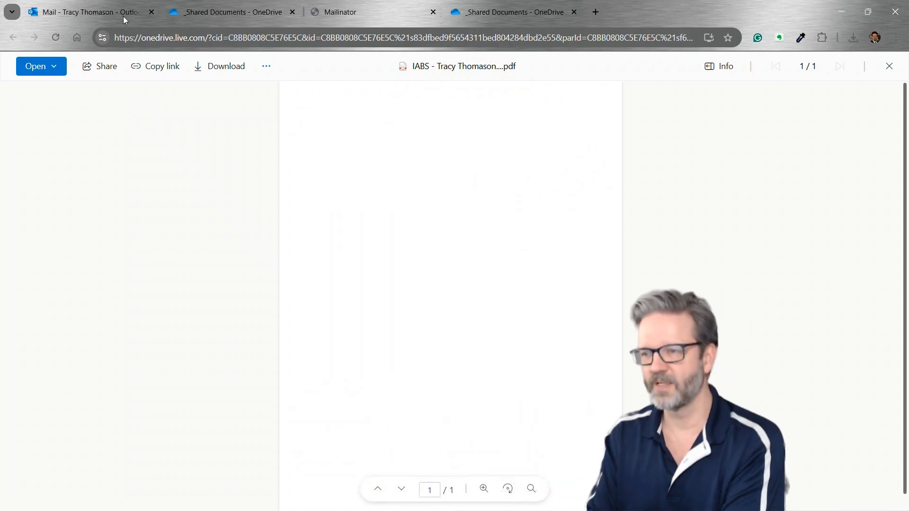
left_click(99, 10)
left_click(415, 12)
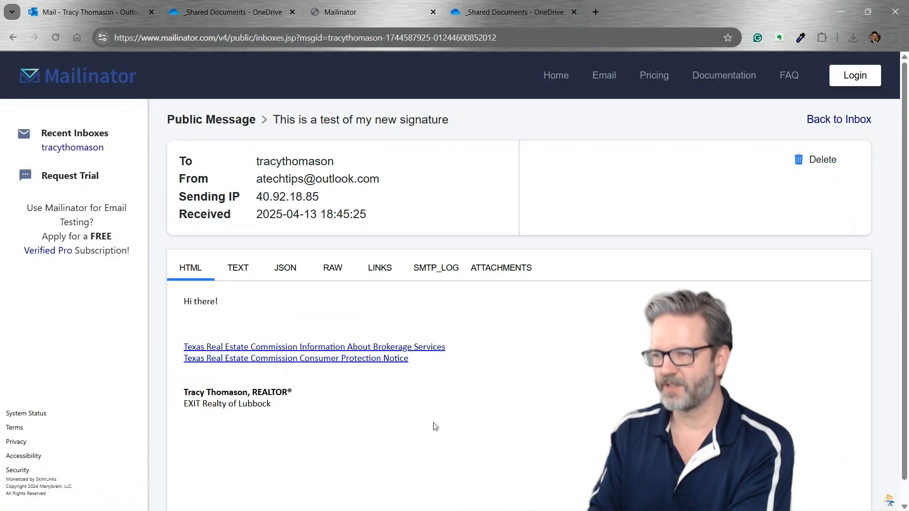
left_click(307, 362)
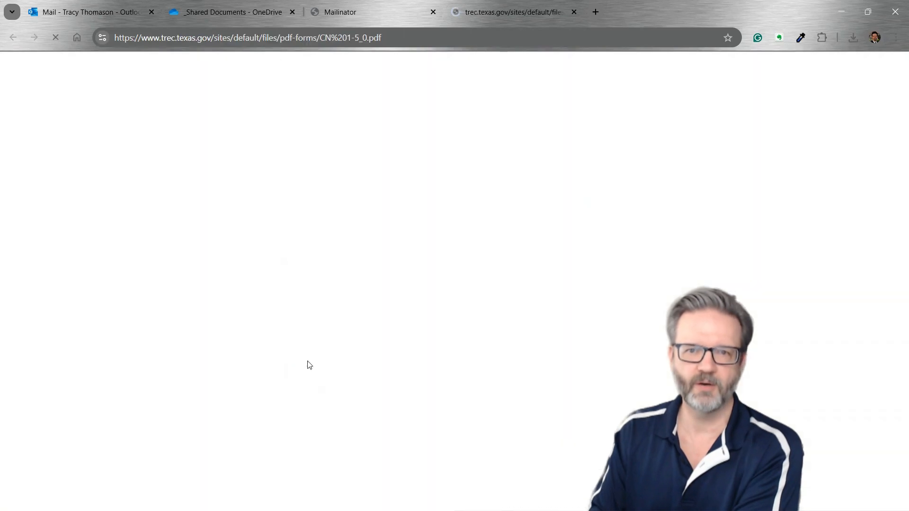